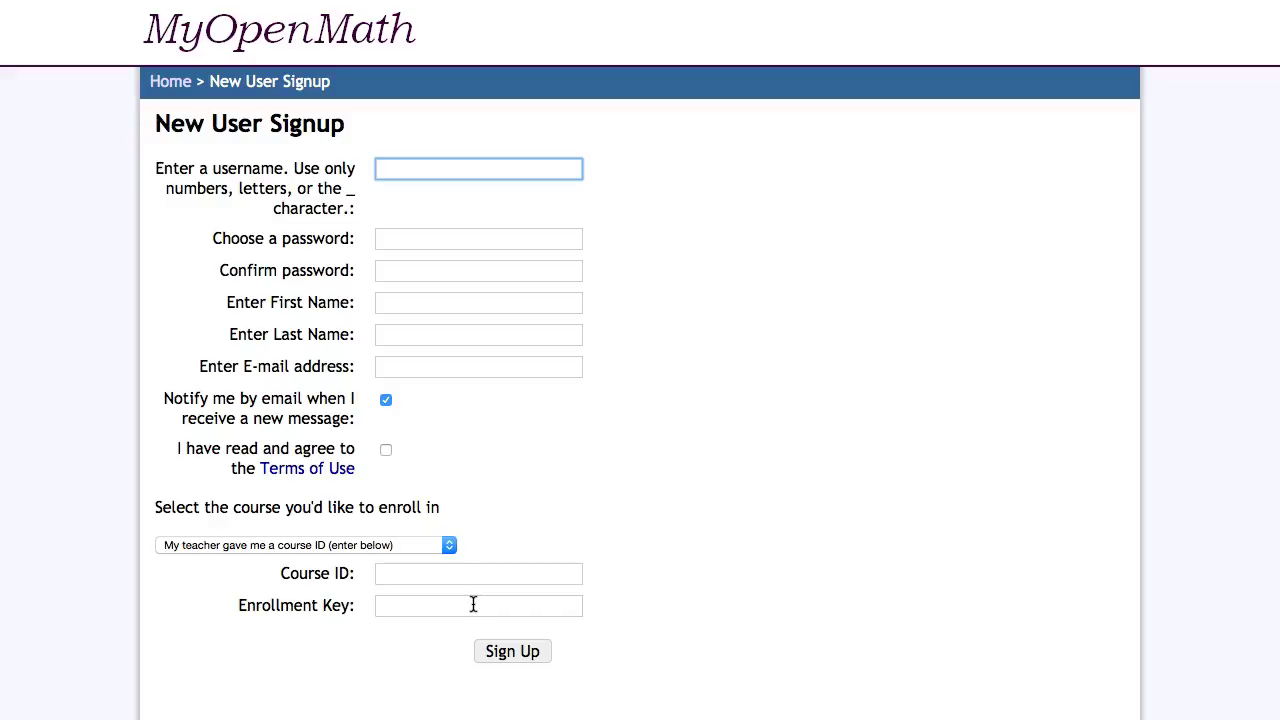
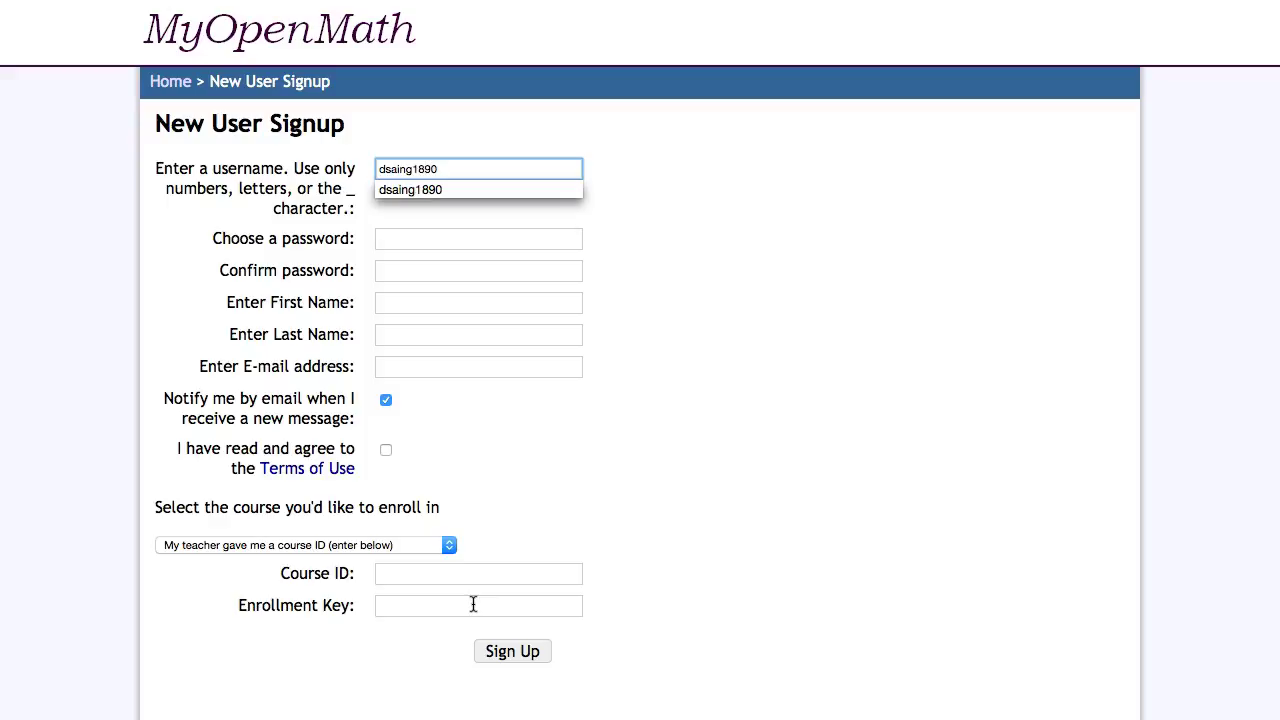
# Enter the new account's username, then the password and its corrected confirmation
pyautogui.press('Tab')
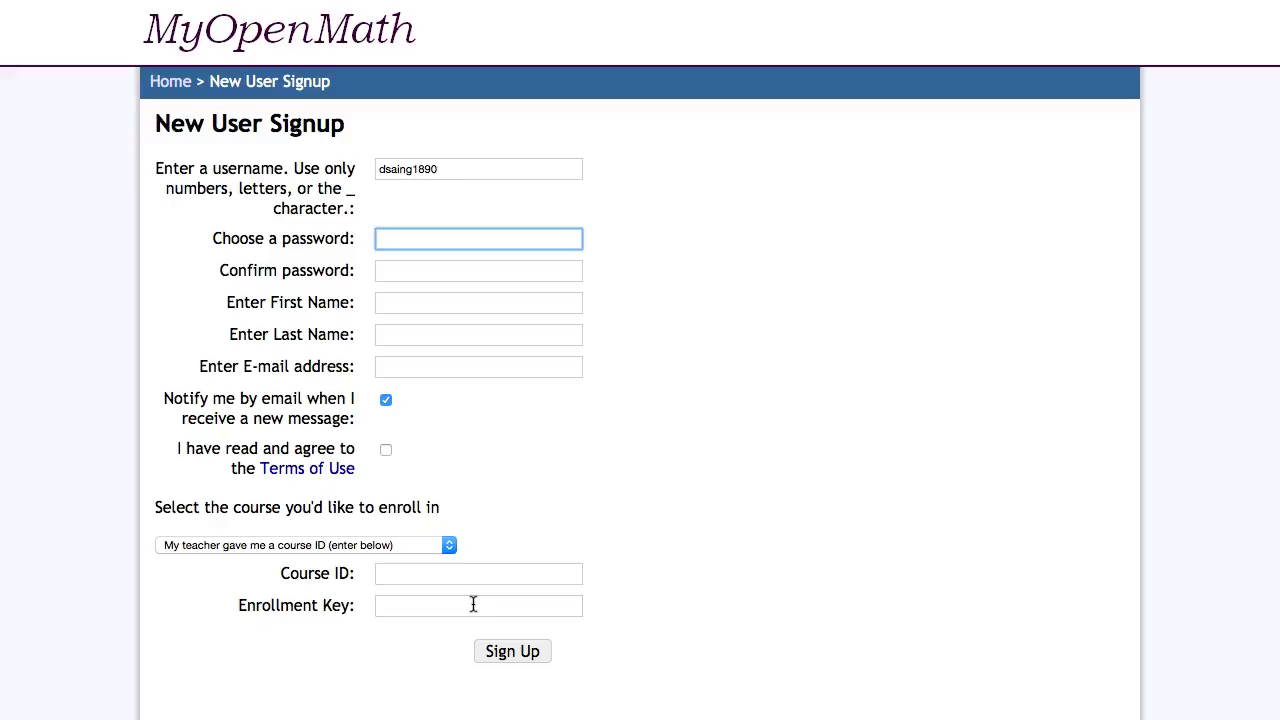
pyautogui.write('••••')
pyautogui.press('Tab')
pyautogui.write('••••')
pyautogui.press('BackSpace')
pyautogui.press('BackSpace')
pyautogui.press('BackSpace')
pyautogui.write('•••••')
# Fill in the student's first name, last name and school e-mail address
pyautogui.press('Tab')
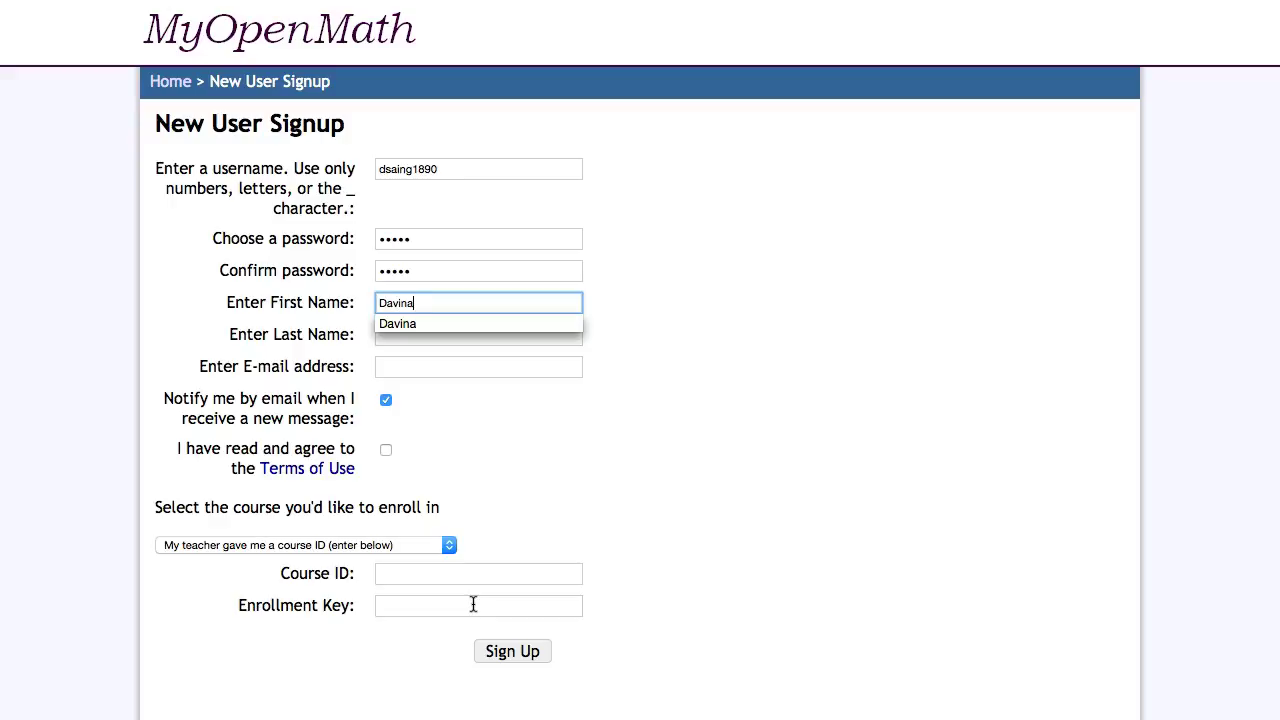
pyautogui.press('Tab')
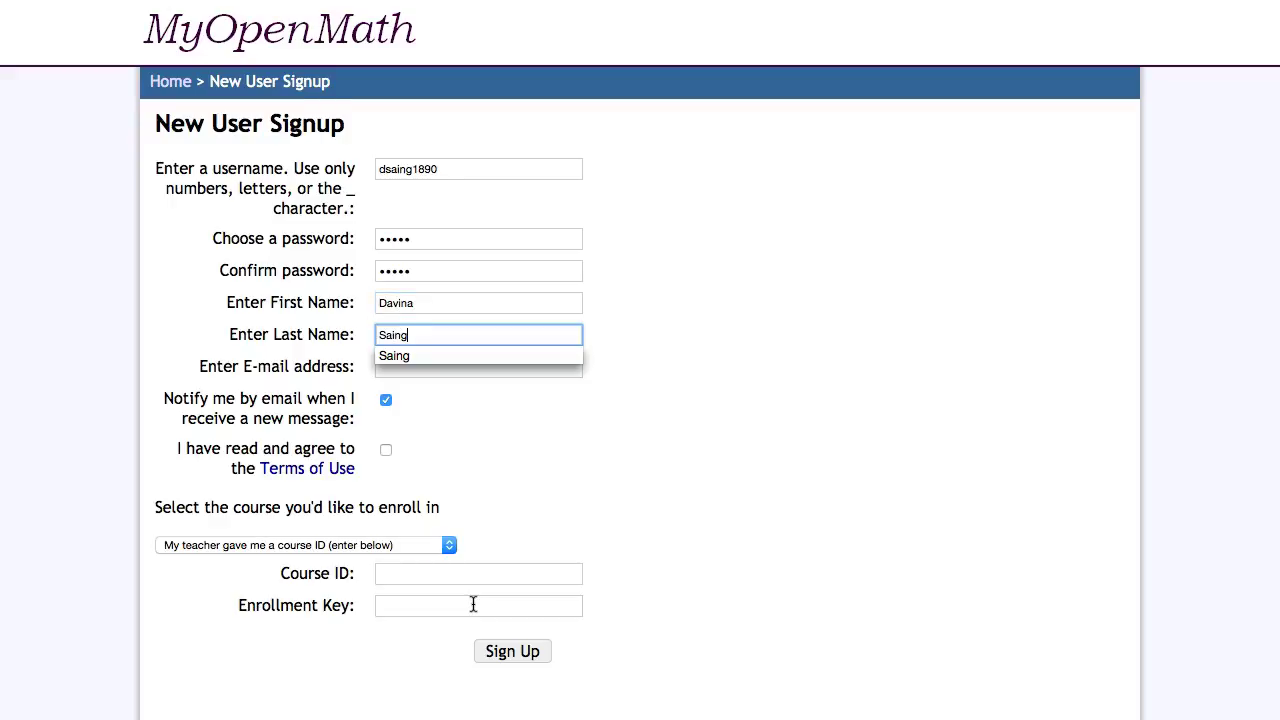
pyautogui.press('Tab')
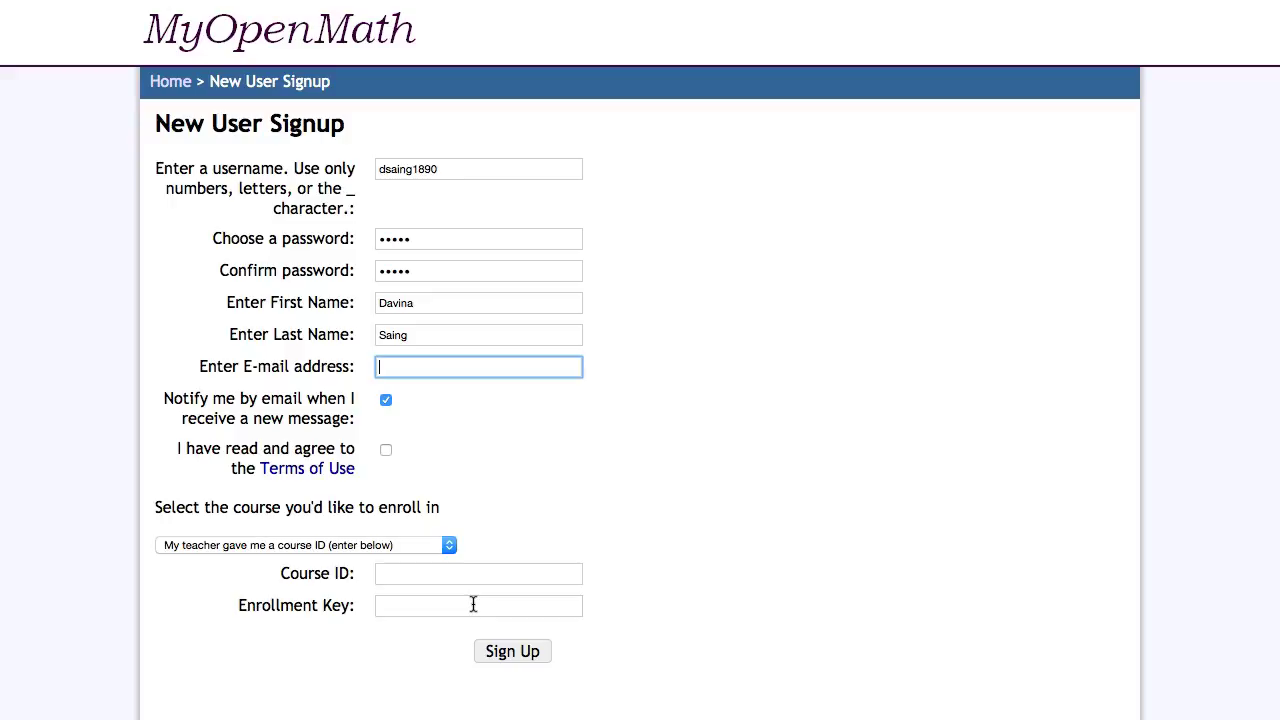
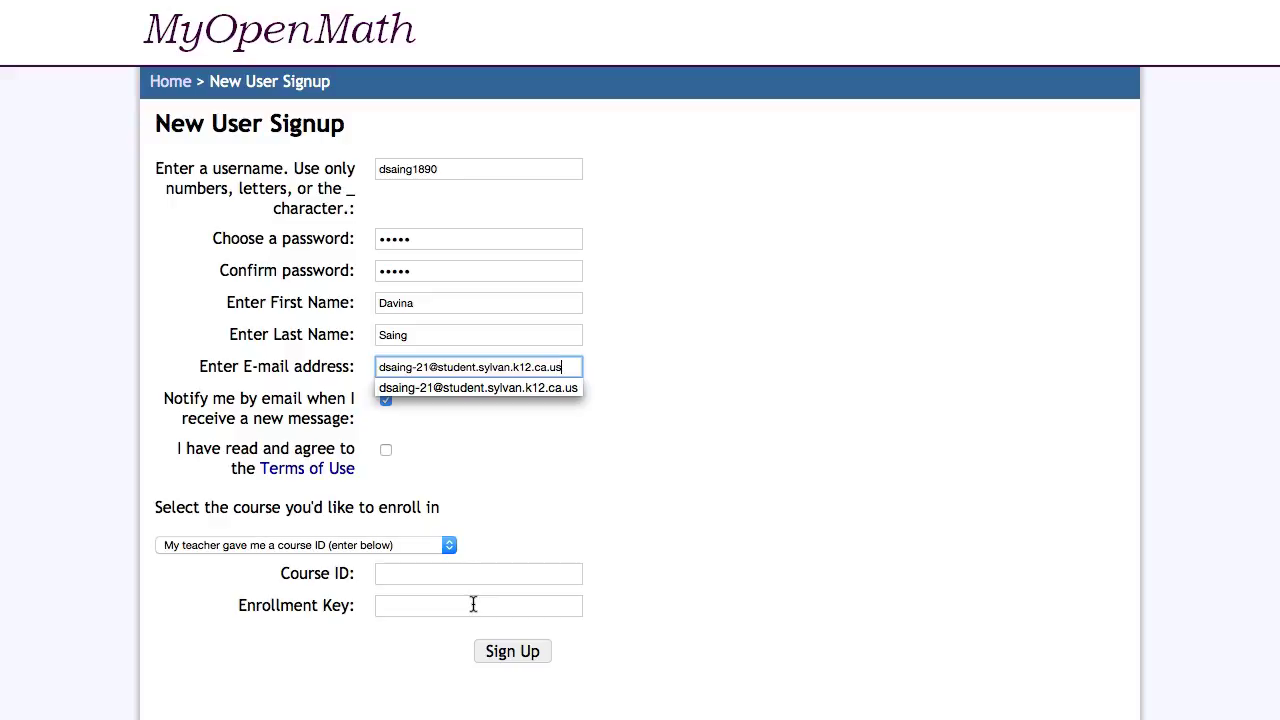
pyautogui.click(490, 392)
# Check e-mail notifications and Terms of Use, and choose the teacher-given course ID option
pyautogui.click(477, 464)
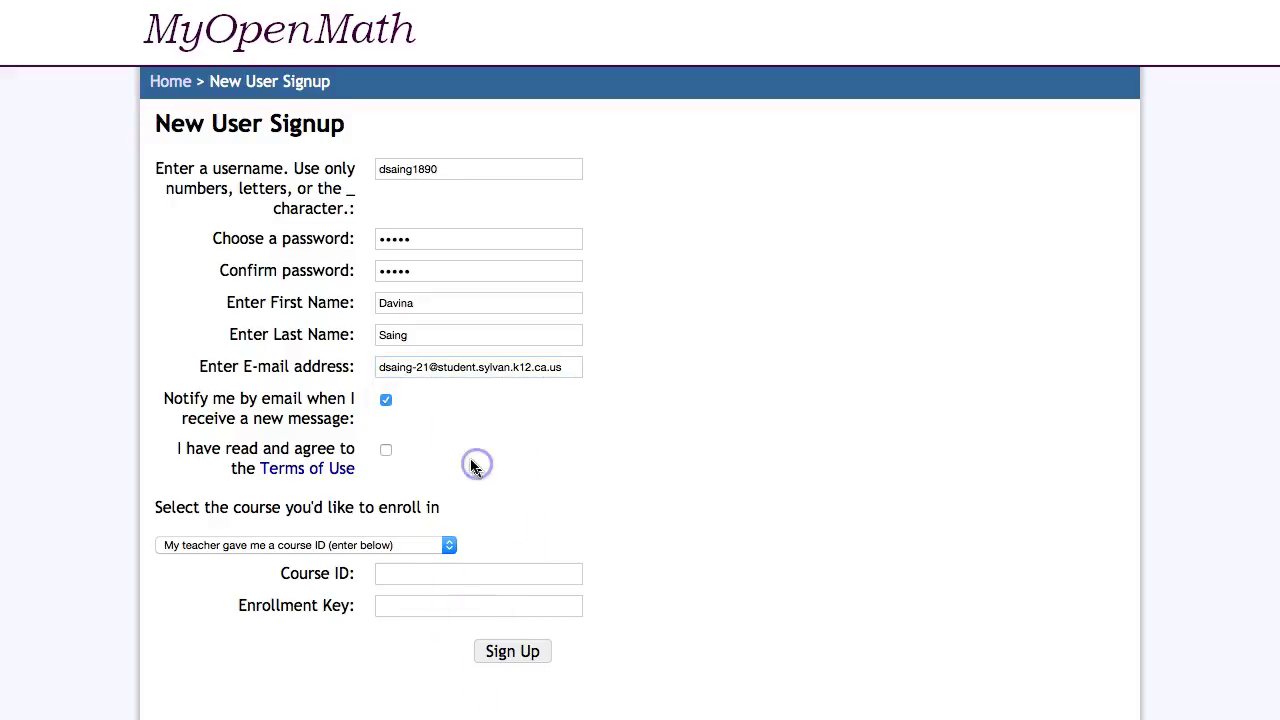
pyautogui.click(326, 469)
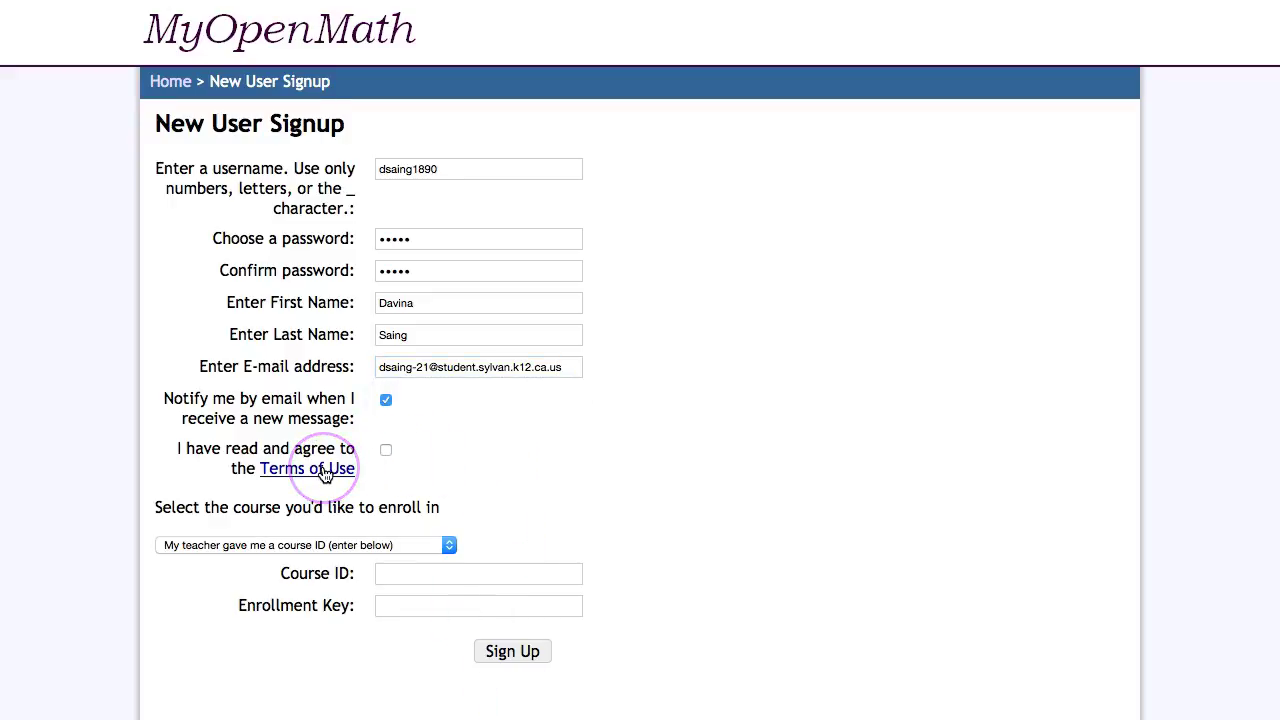
pyautogui.click(386, 451)
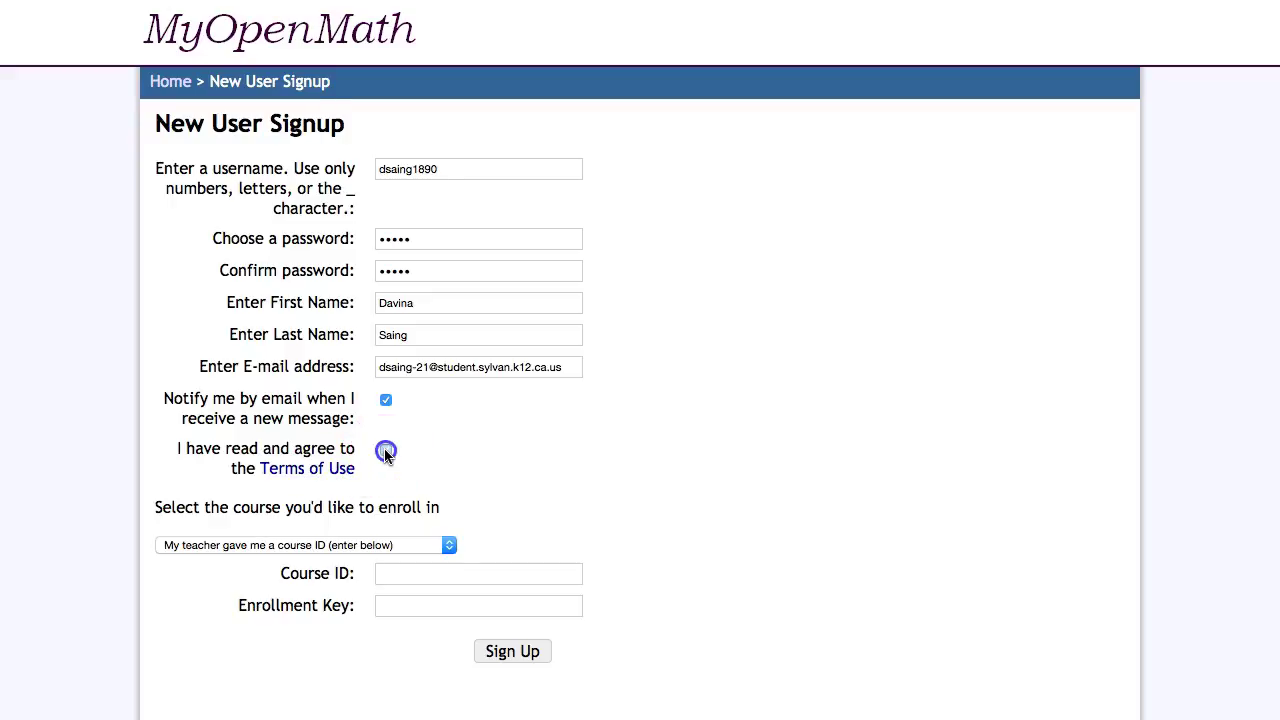
pyautogui.click(400, 573)
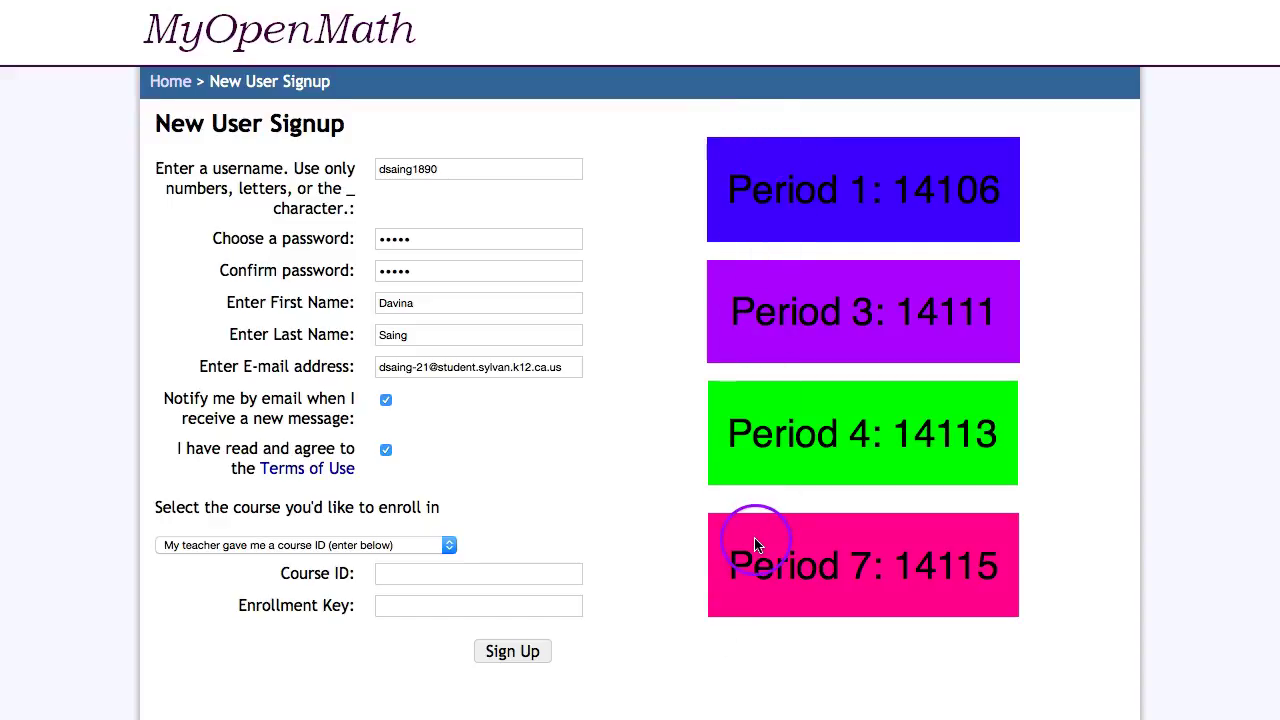
# Enter course ID 14115 and the class enrollment key, accepting the suggested key
pyautogui.click(515, 575)
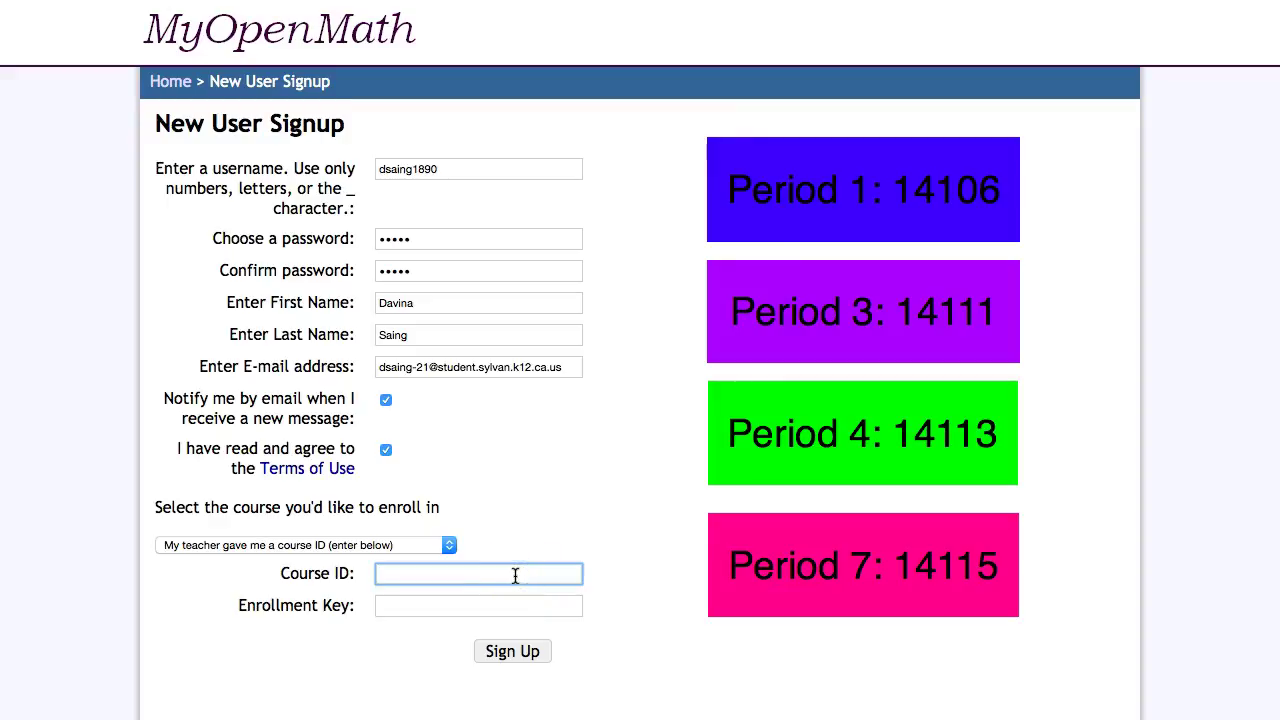
pyautogui.write('14')
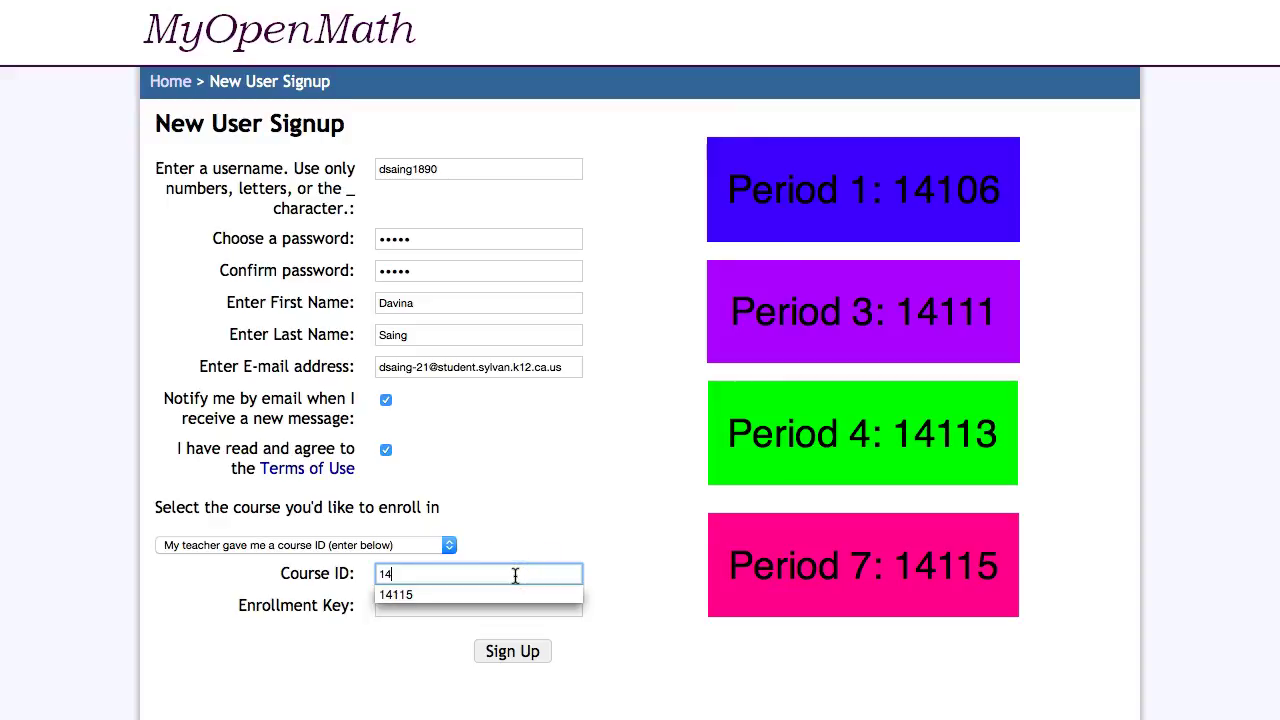
pyautogui.write('115')
pyautogui.click(445, 642)
pyautogui.click(424, 602)
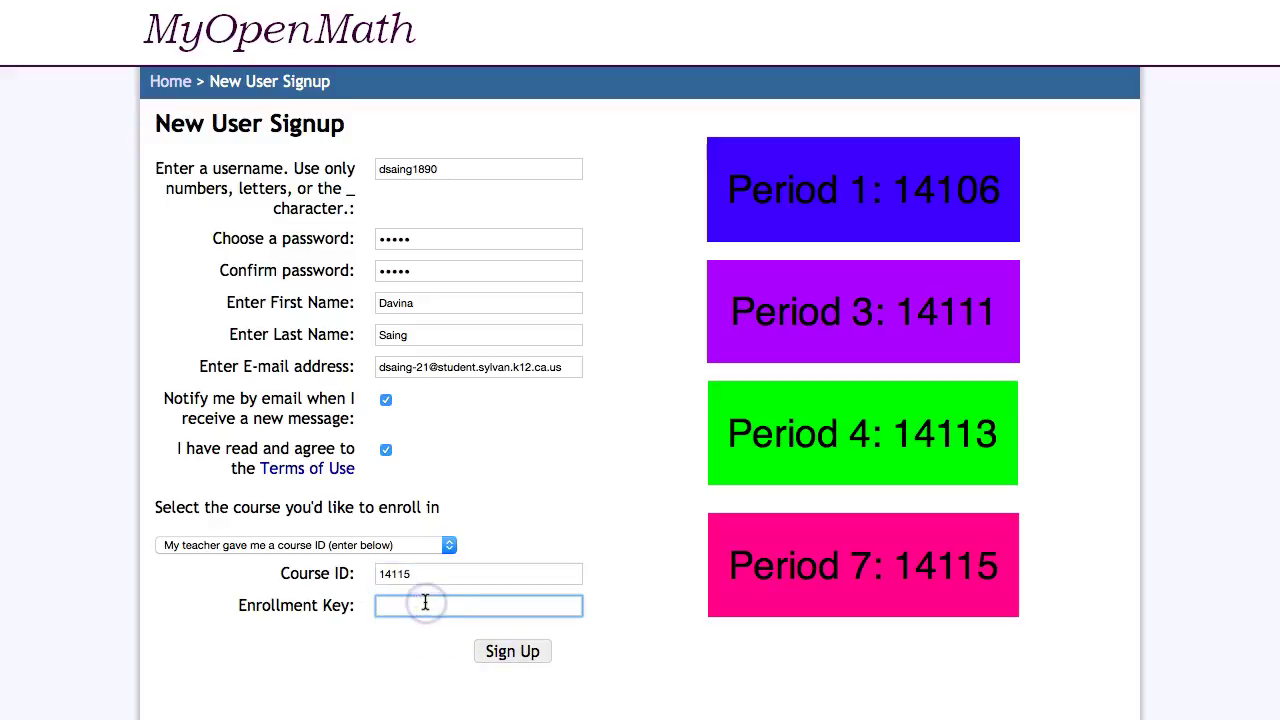
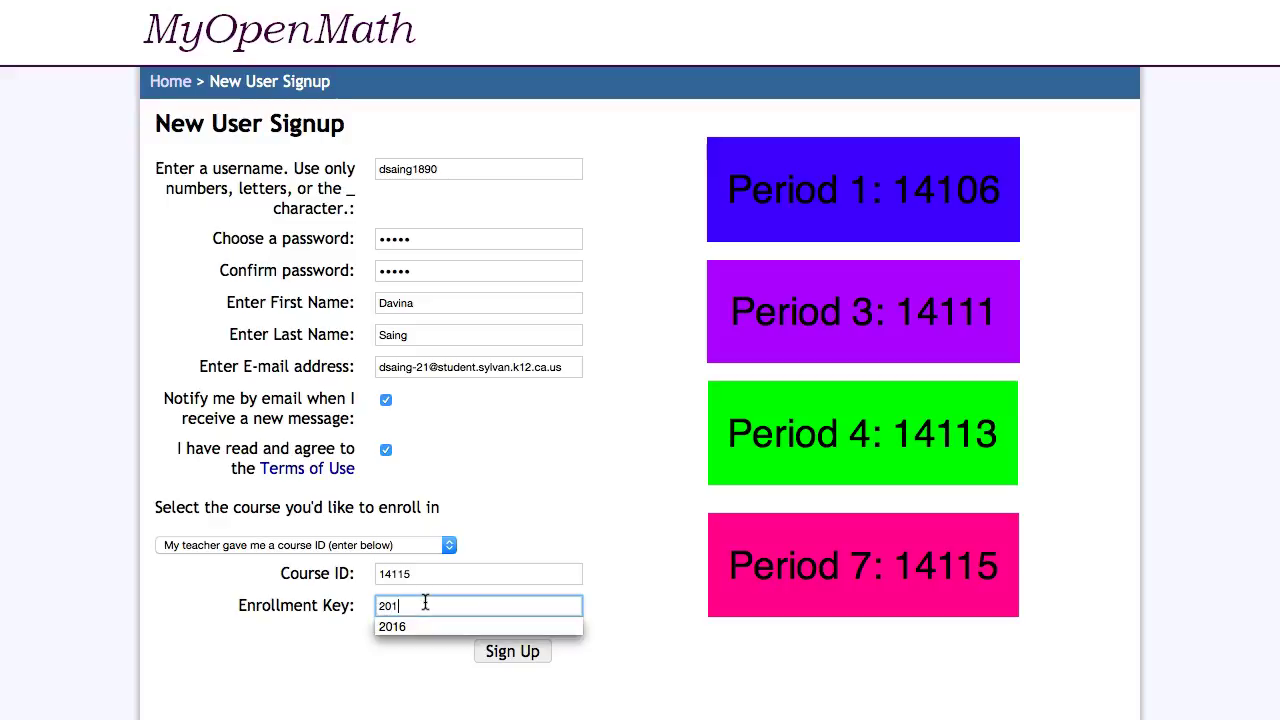
pyautogui.click(392, 625)
pyautogui.click(394, 672)
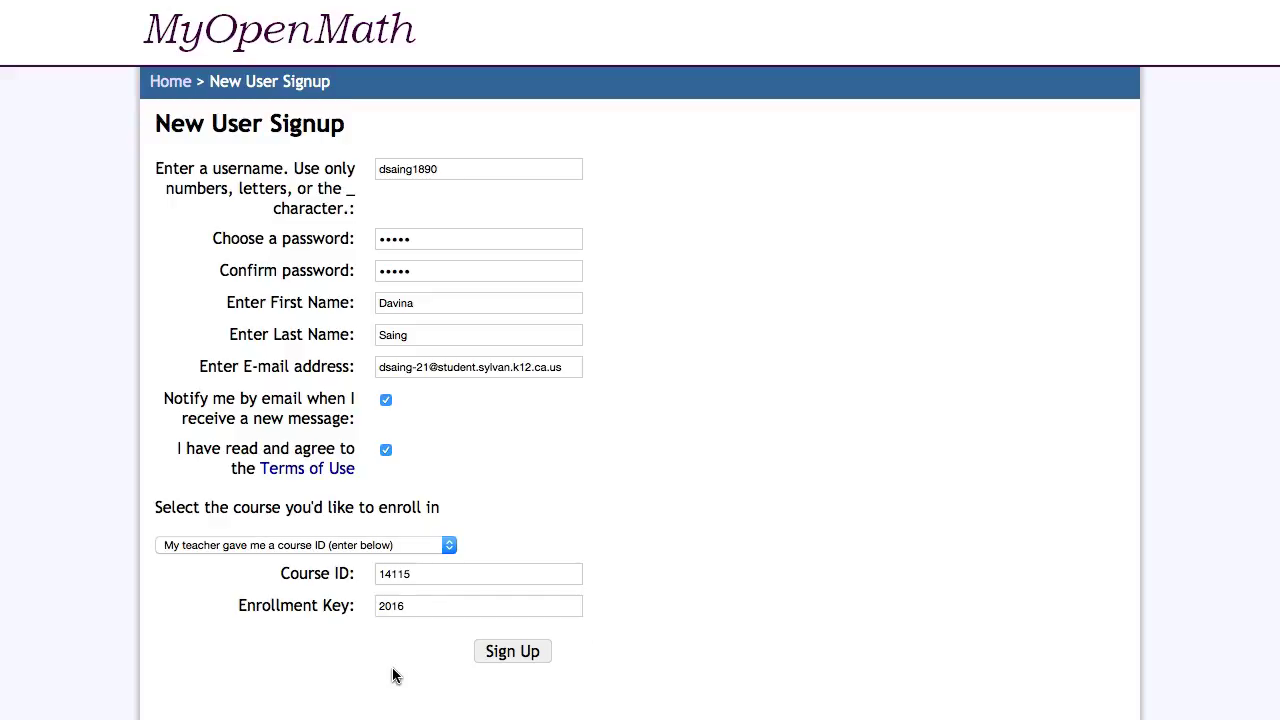
pyautogui.click(411, 572)
# Submit the signup form, dismiss the save-login prompt and return to the form to retry
pyautogui.click(491, 651)
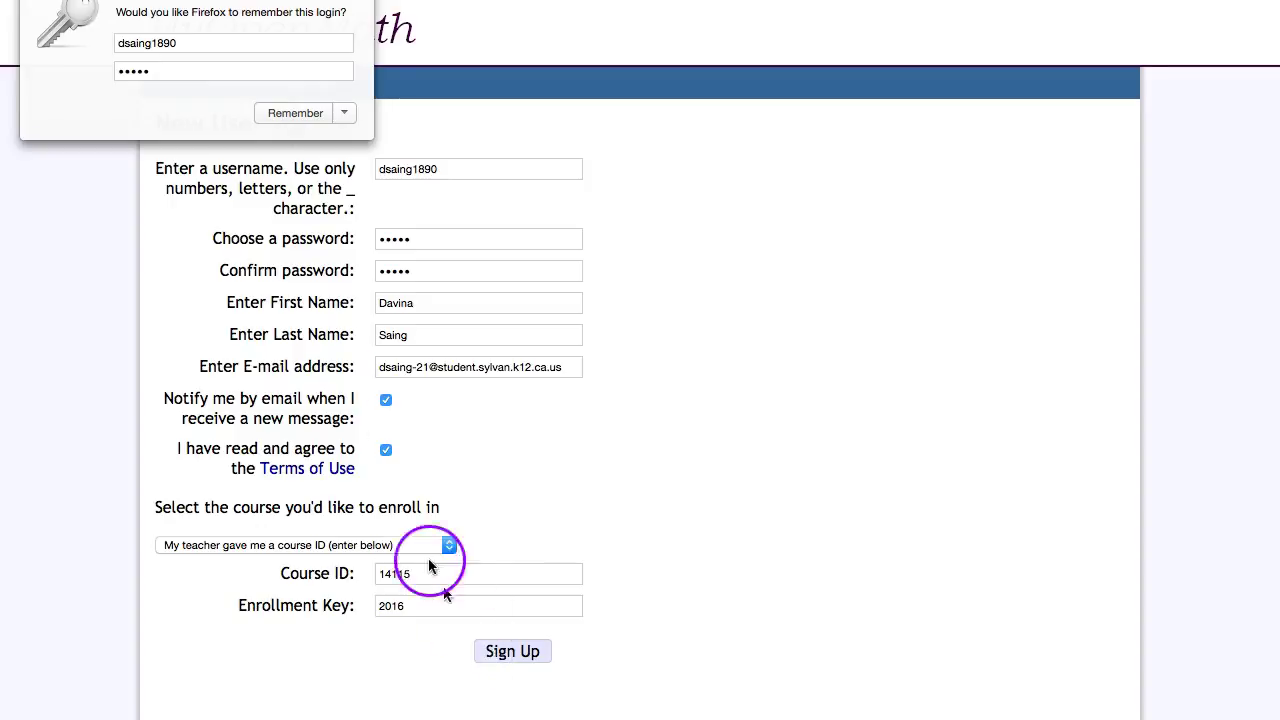
pyautogui.click(195, 216)
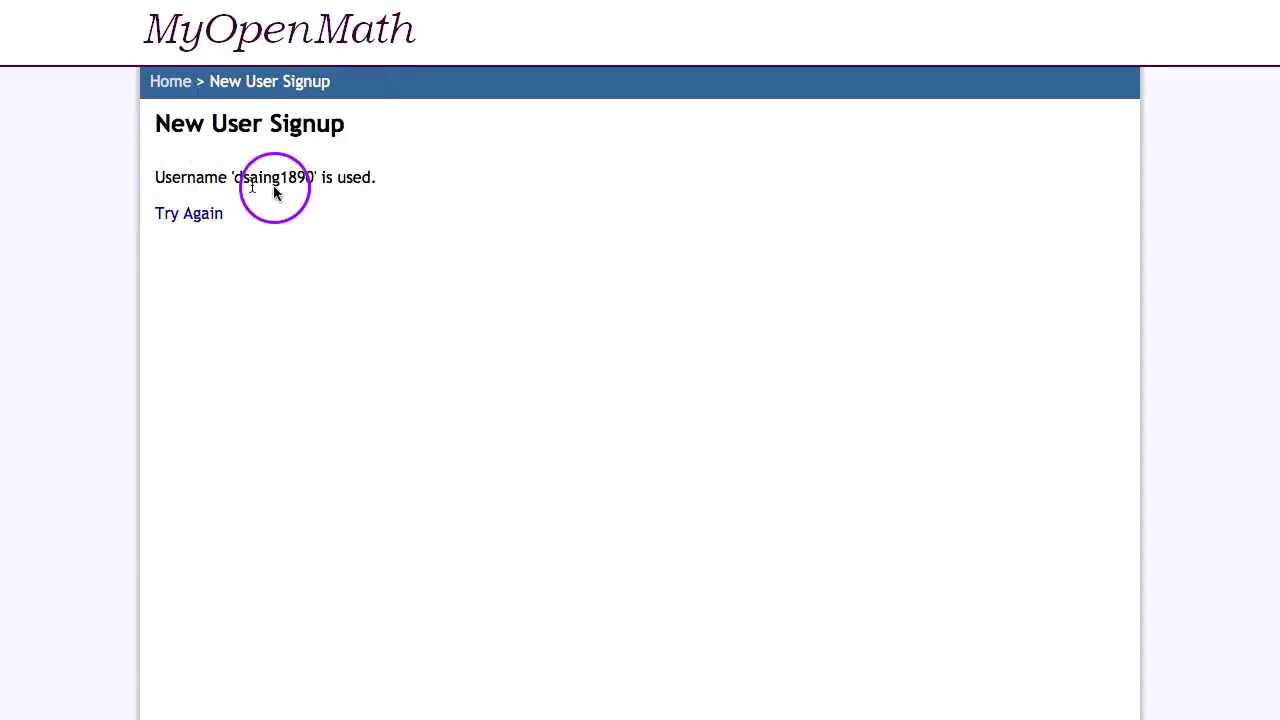
pyautogui.click(199, 213)
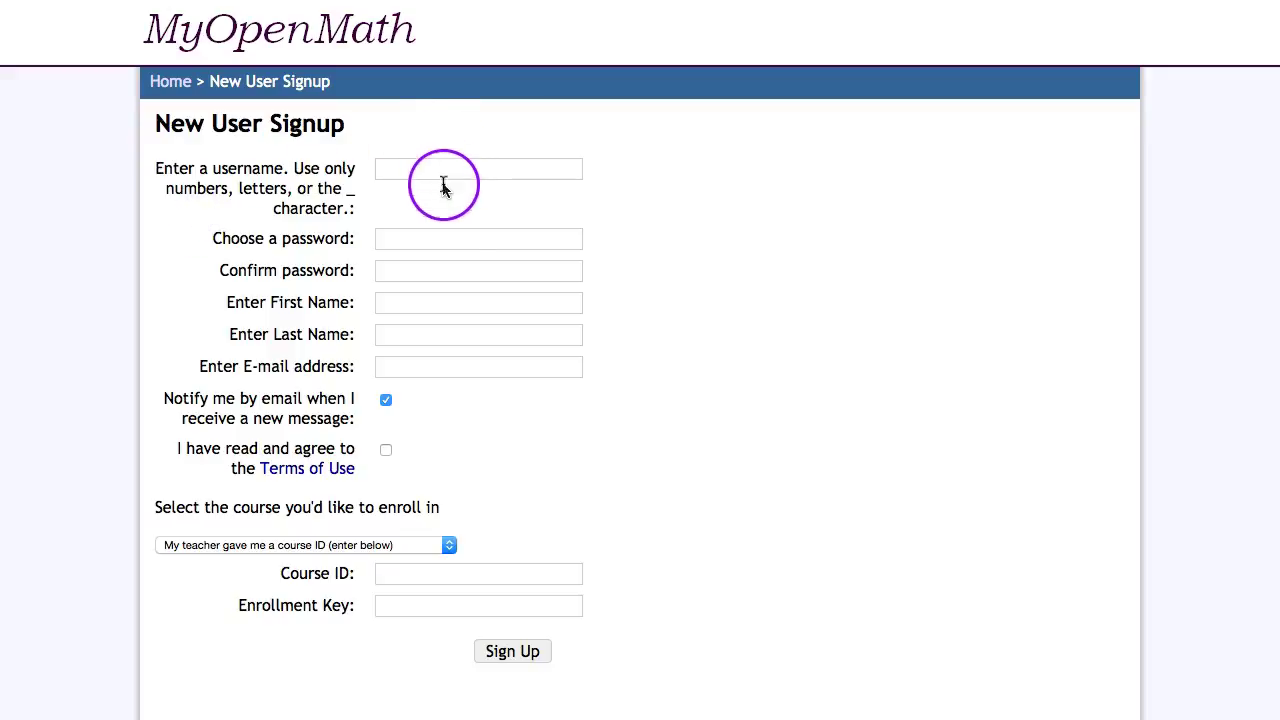
# Enter a new username for the student account on the blank signup form
pyautogui.click(386, 168)
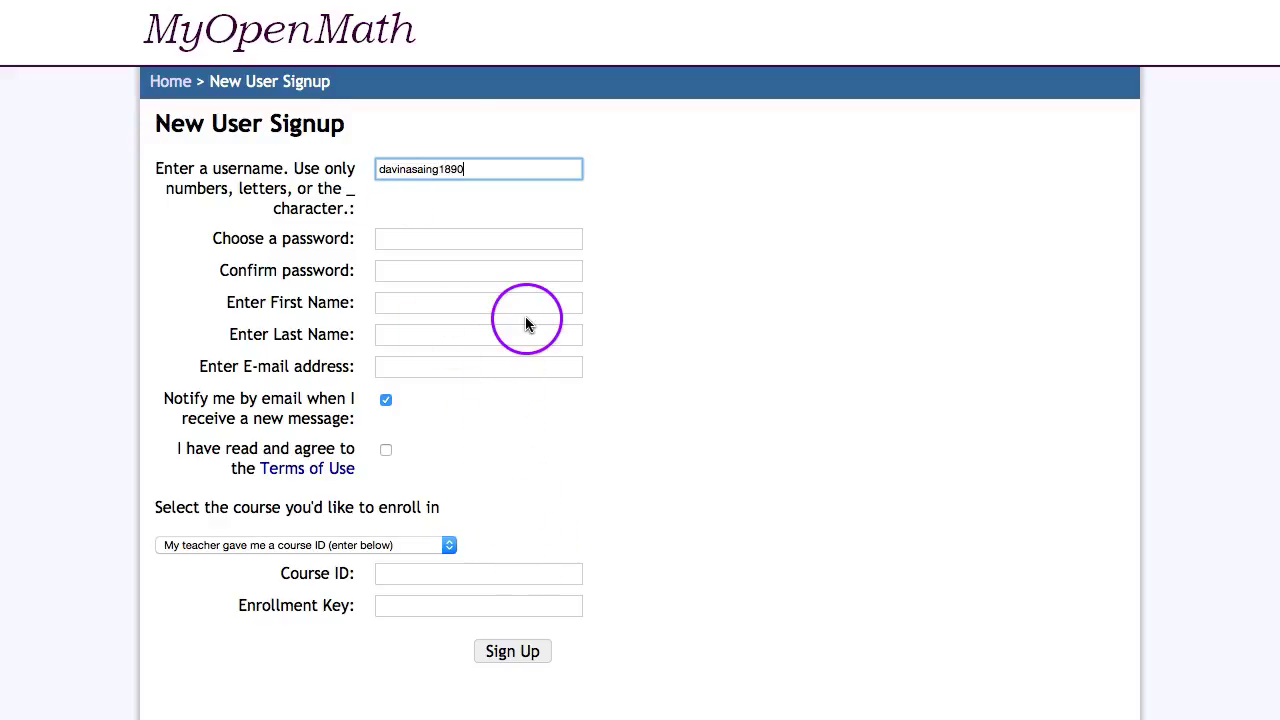
pyautogui.click(407, 240)
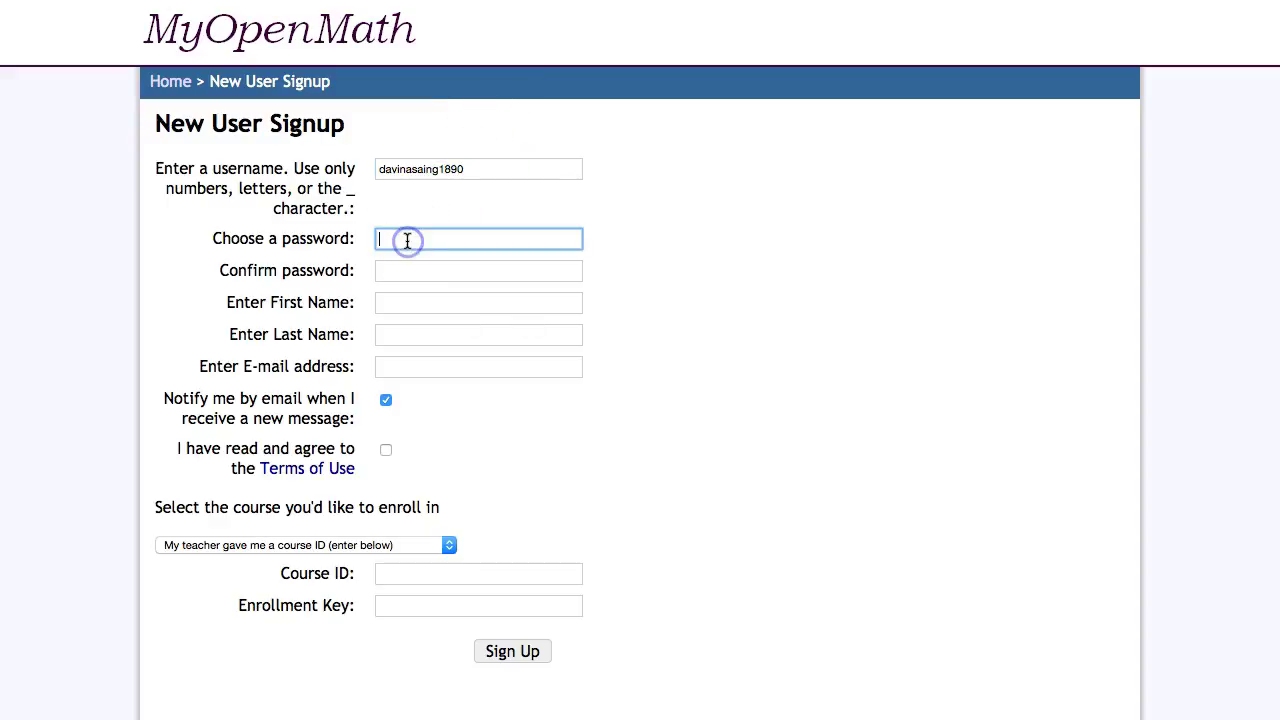
# Fill in the password, its confirmation, first and last name, and the suggested school e-mail
pyautogui.write('•••••')
pyautogui.press('Tab')
pyautogui.write('•••••')
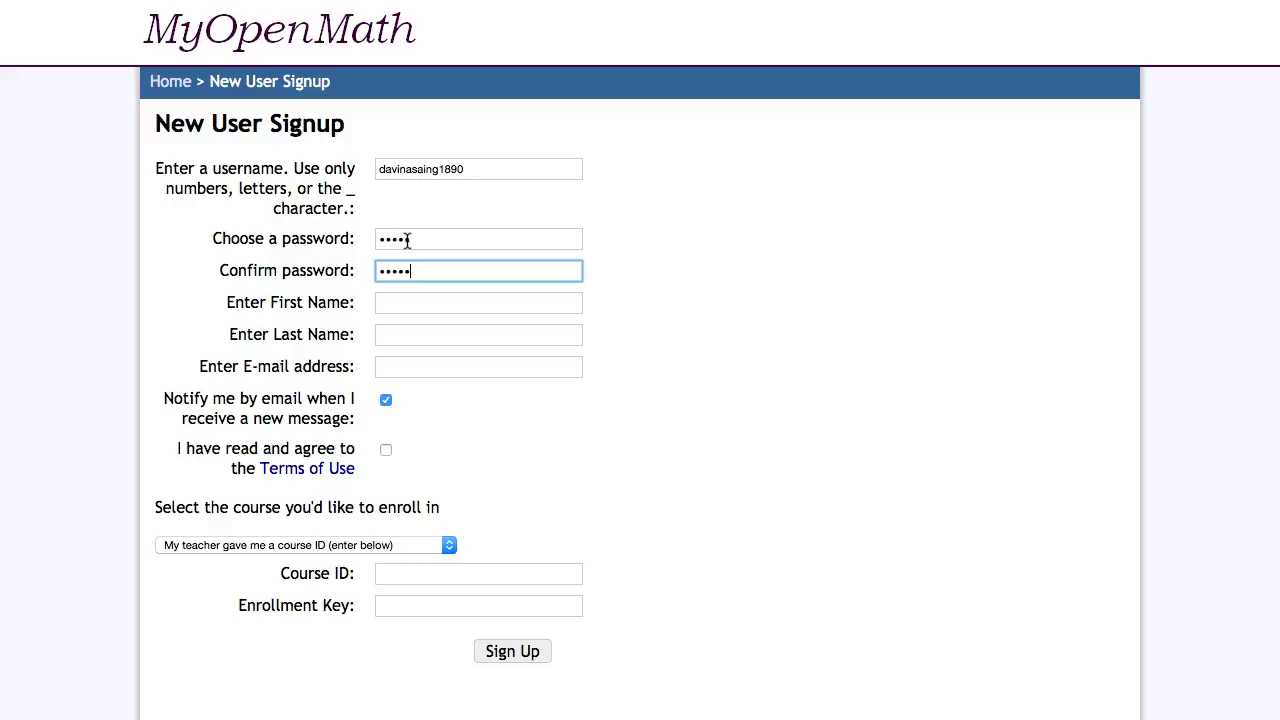
pyautogui.press('Tab')
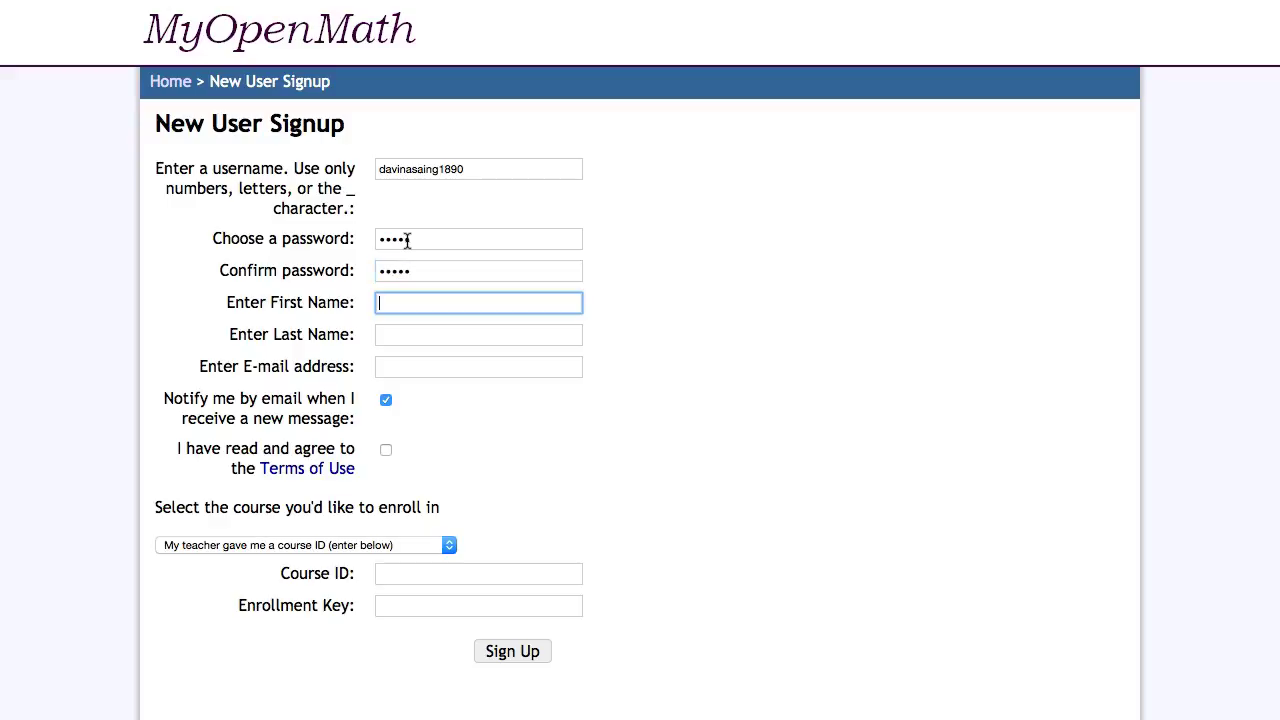
pyautogui.press('Tab')
pyautogui.press('Tab')
pyautogui.write('d')
pyautogui.press('Down')
pyautogui.press('Return')
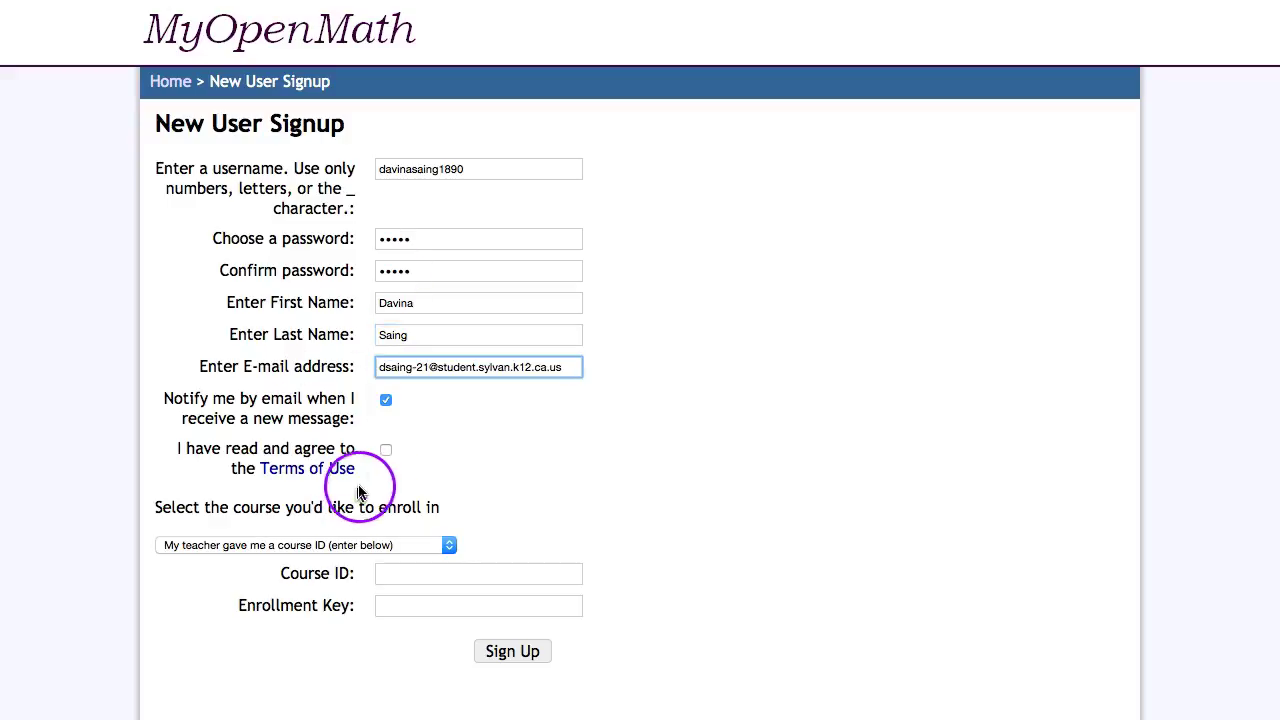
# Agree to the Terms of Use and enter course ID 14115 with the enrollment key
pyautogui.click(386, 449)
pyautogui.click(384, 573)
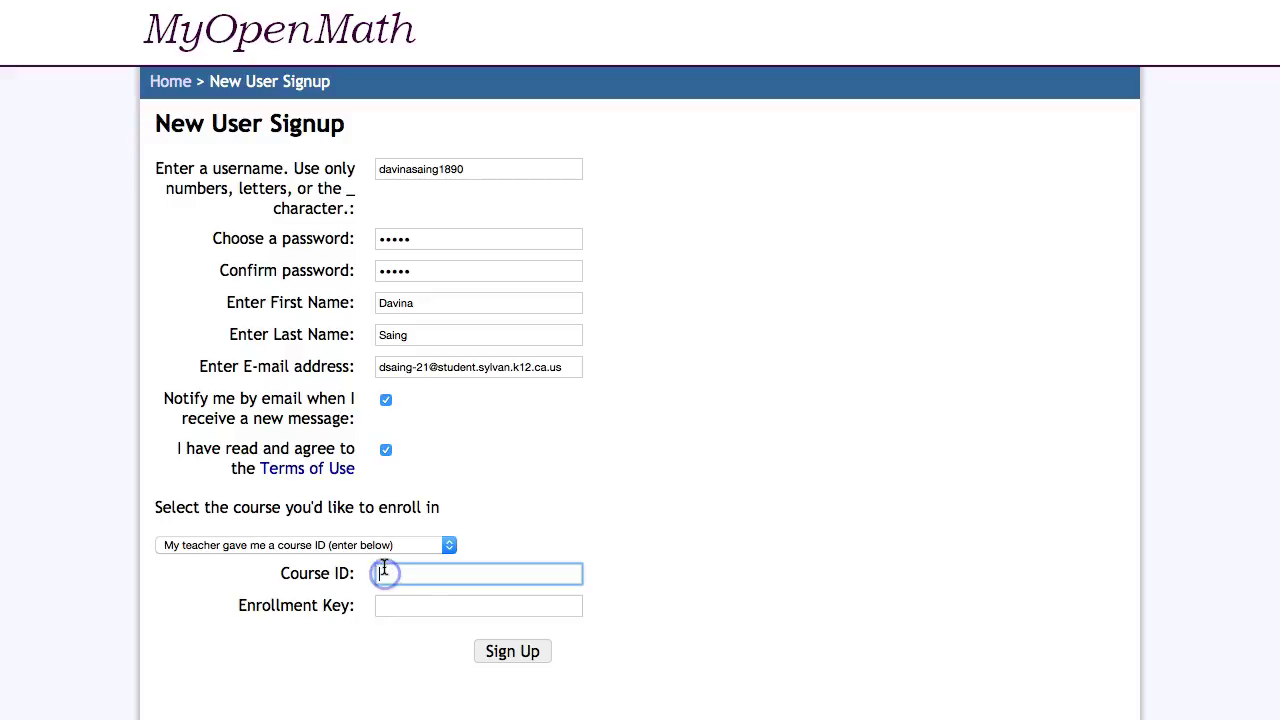
pyautogui.write('14')
pyautogui.press('BackSpace')
pyautogui.write('4115')
pyautogui.click(400, 605)
# Submit the signup, confirm creating the account despite the existing-account warning, and return to login
pyautogui.click(508, 650)
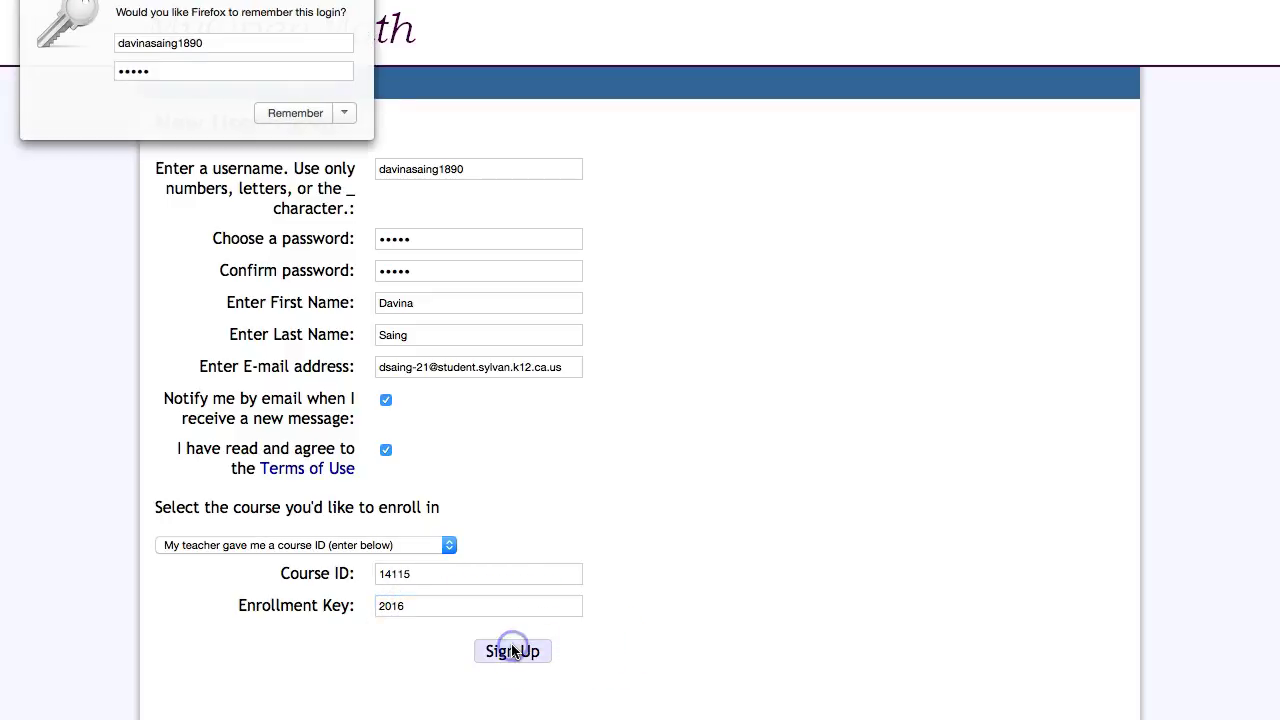
pyautogui.press('Escape')
pyautogui.click(338, 154)
pyautogui.click(337, 263)
pyautogui.click(333, 265)
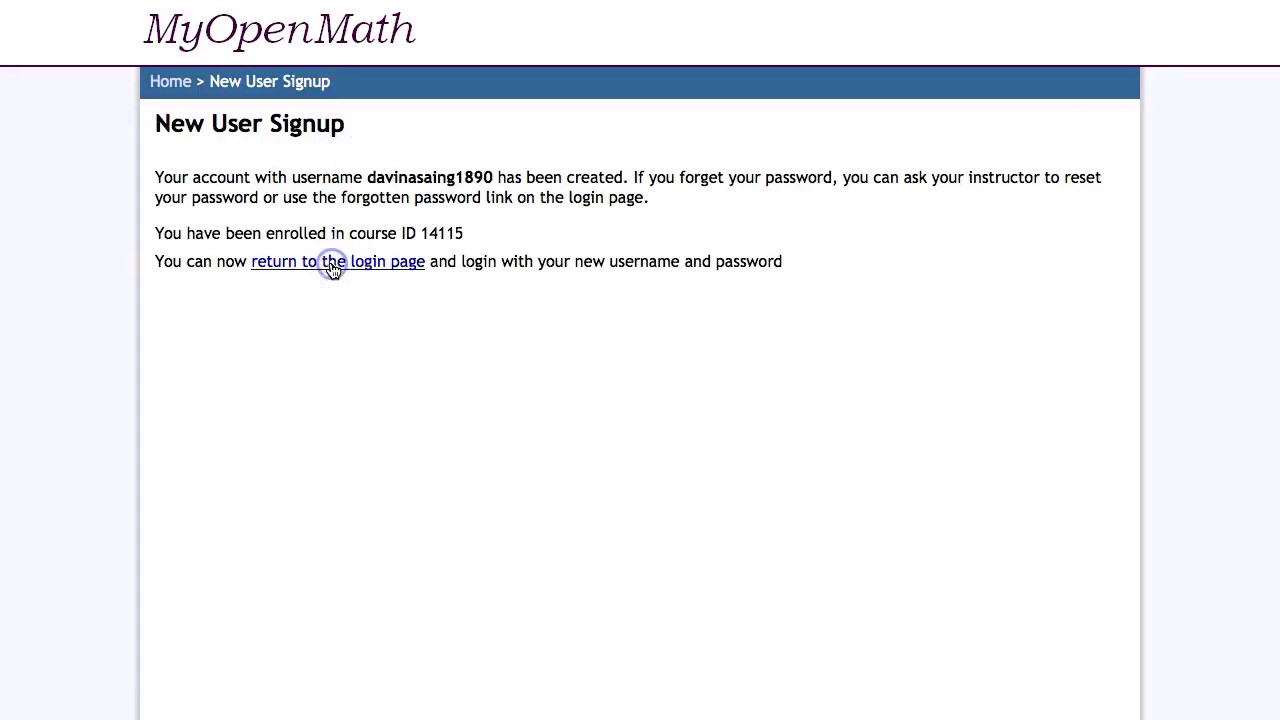
# Log in with the new account's username and password, declining the browser's save-login offer
pyautogui.click(1049, 237)
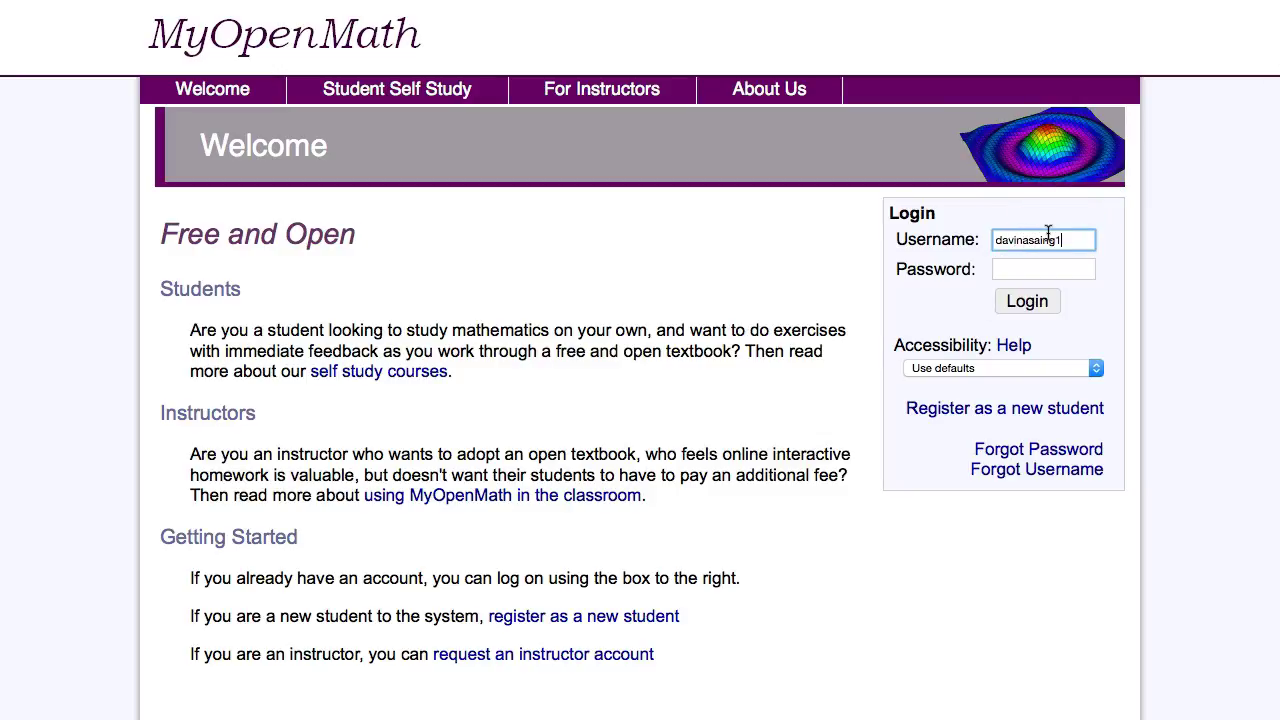
pyautogui.press('Tab')
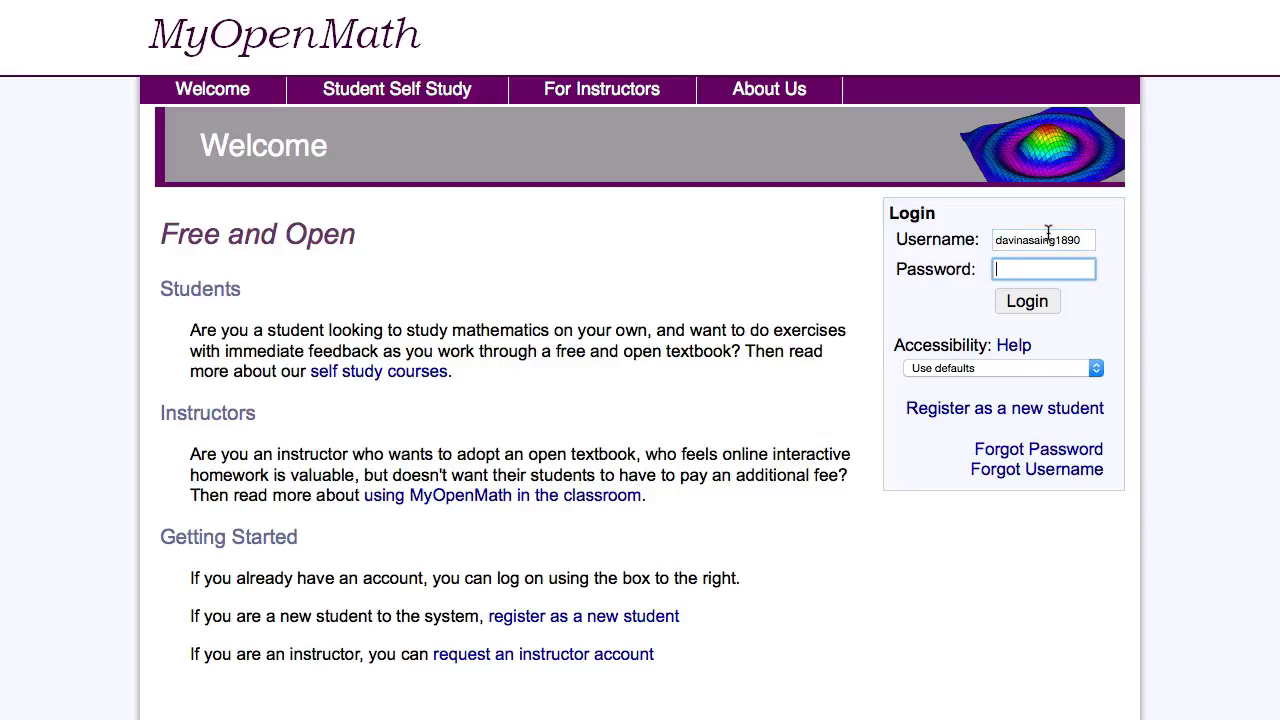
pyautogui.write('•')
pyautogui.write('**')
pyautogui.press('Return')
pyautogui.click(787, 38)
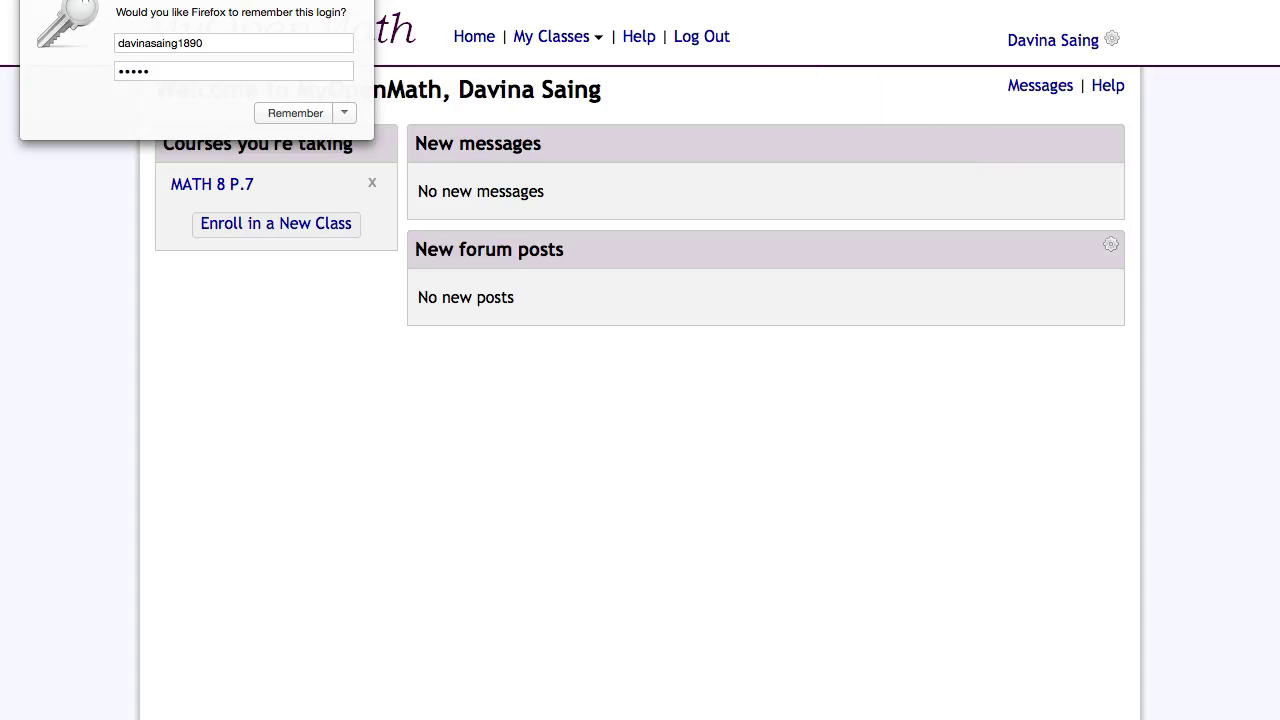
pyautogui.click(306, 117)
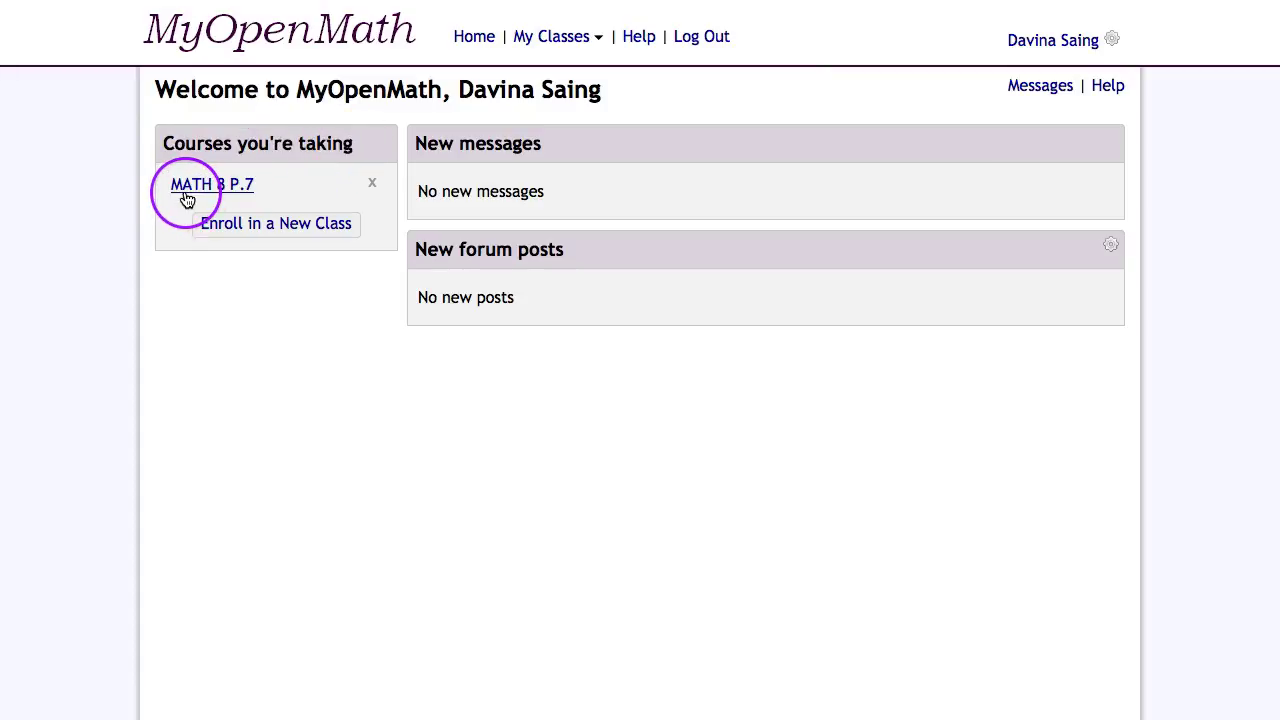
# Open the MATH 8 P.7 course page, then log out of MyOpenMath
pyautogui.click(229, 199)
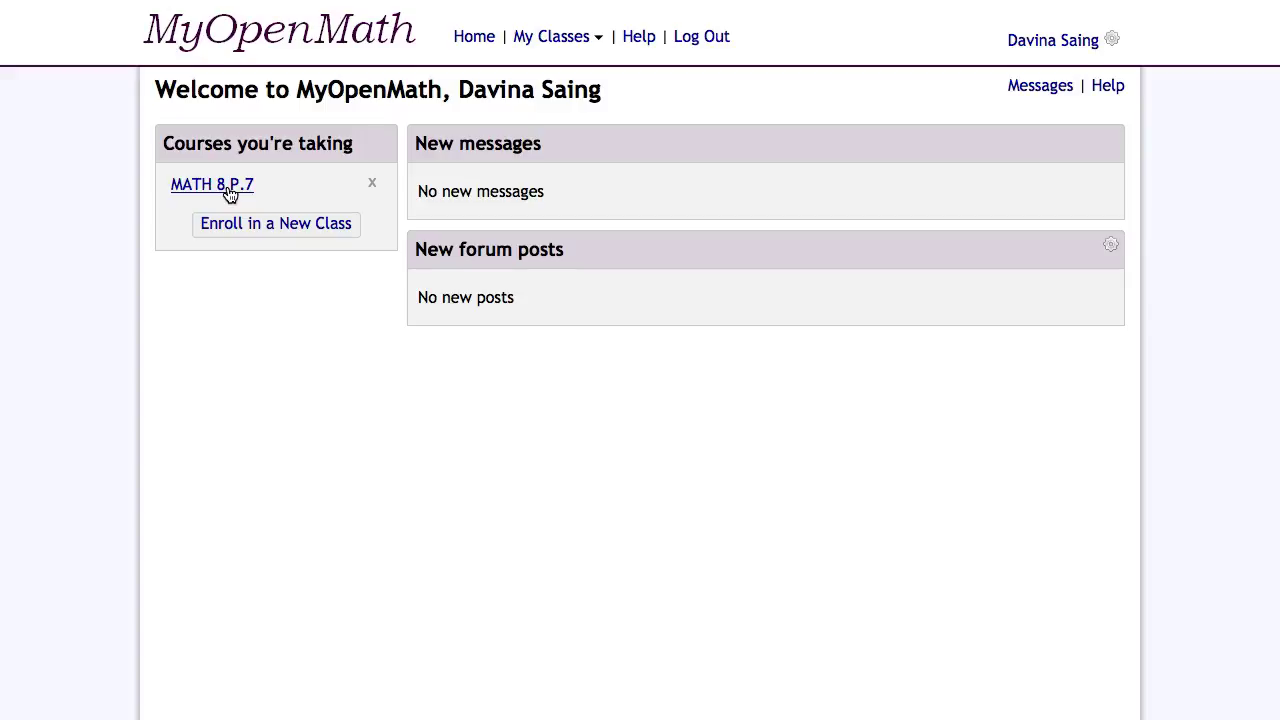
pyautogui.click(231, 192)
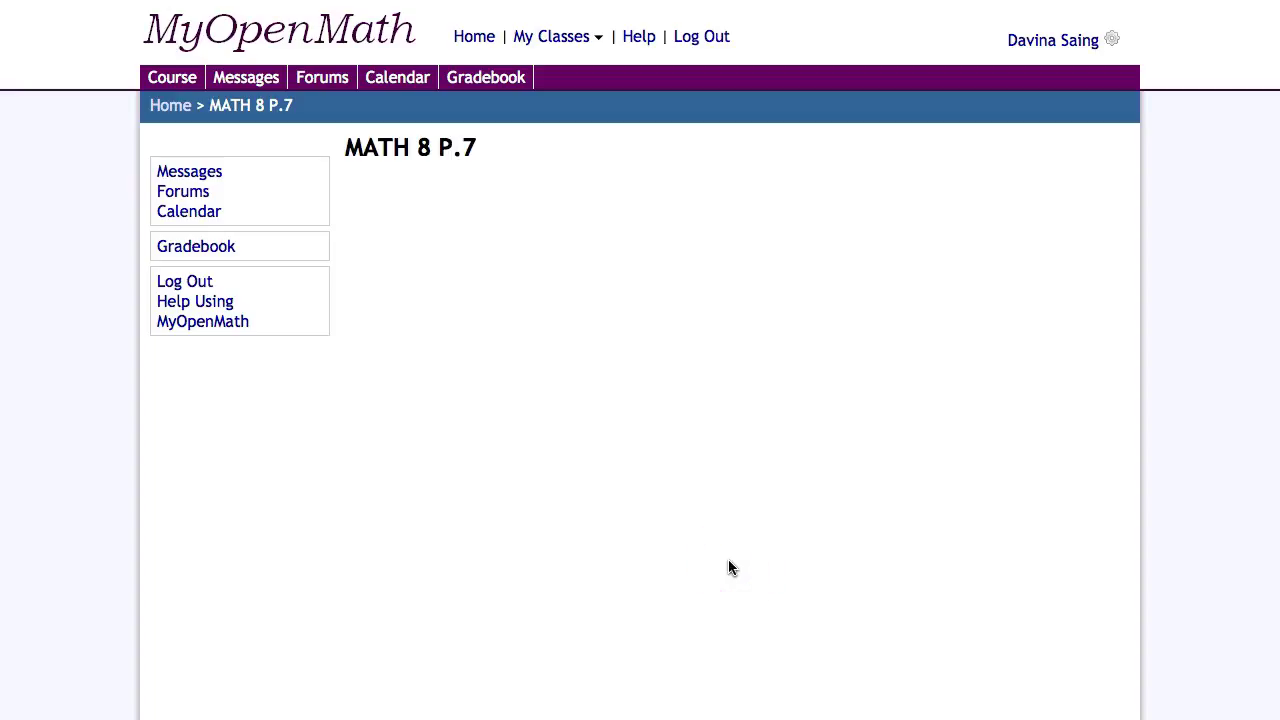
pyautogui.click(183, 282)
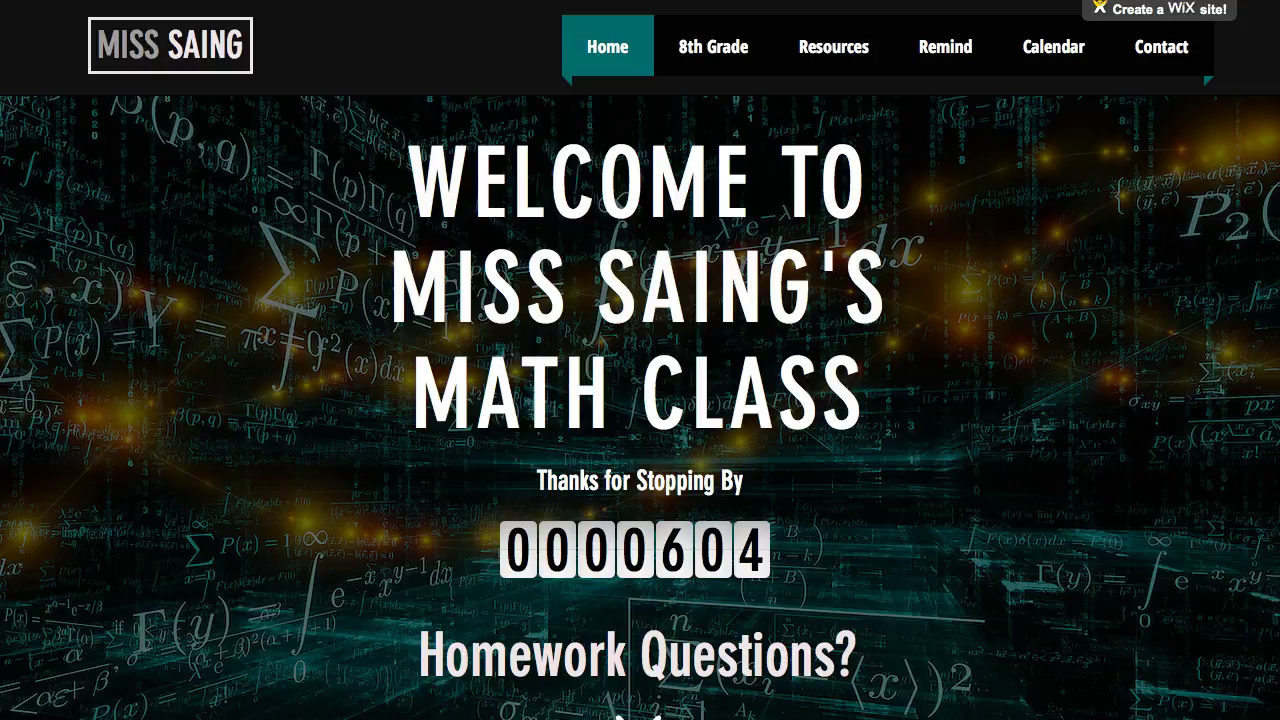
# Scroll the class Wix site down to the homework Contact form and select its Email field
pyautogui.click(572, 267)
pyautogui.scroll(-5, 572, 267)
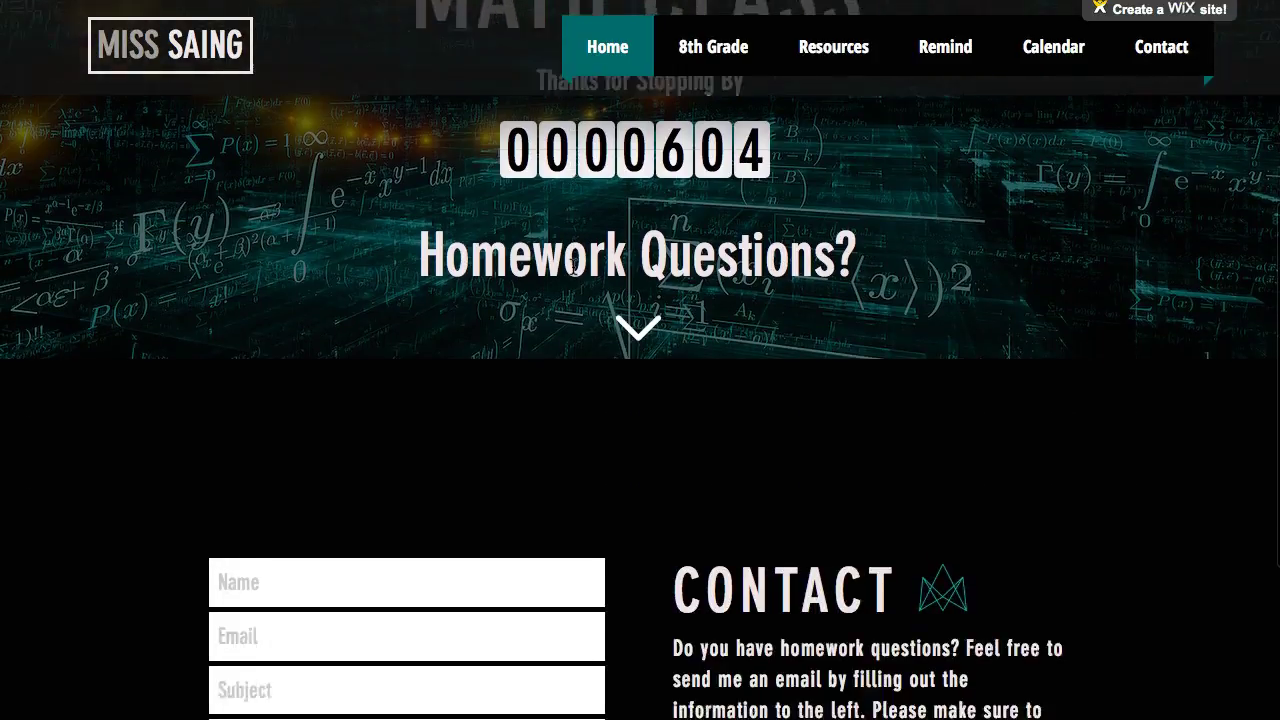
pyautogui.scroll(-4, 572, 267)
pyautogui.click(770, 322)
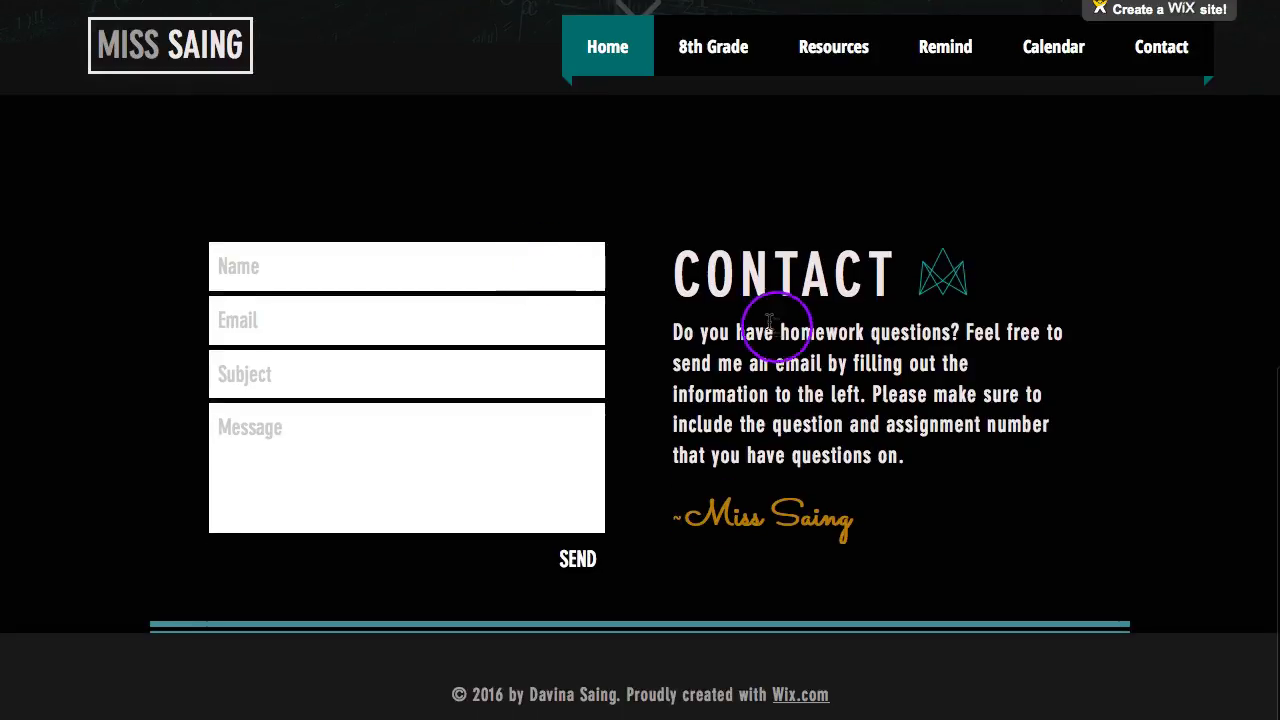
pyautogui.click(223, 219)
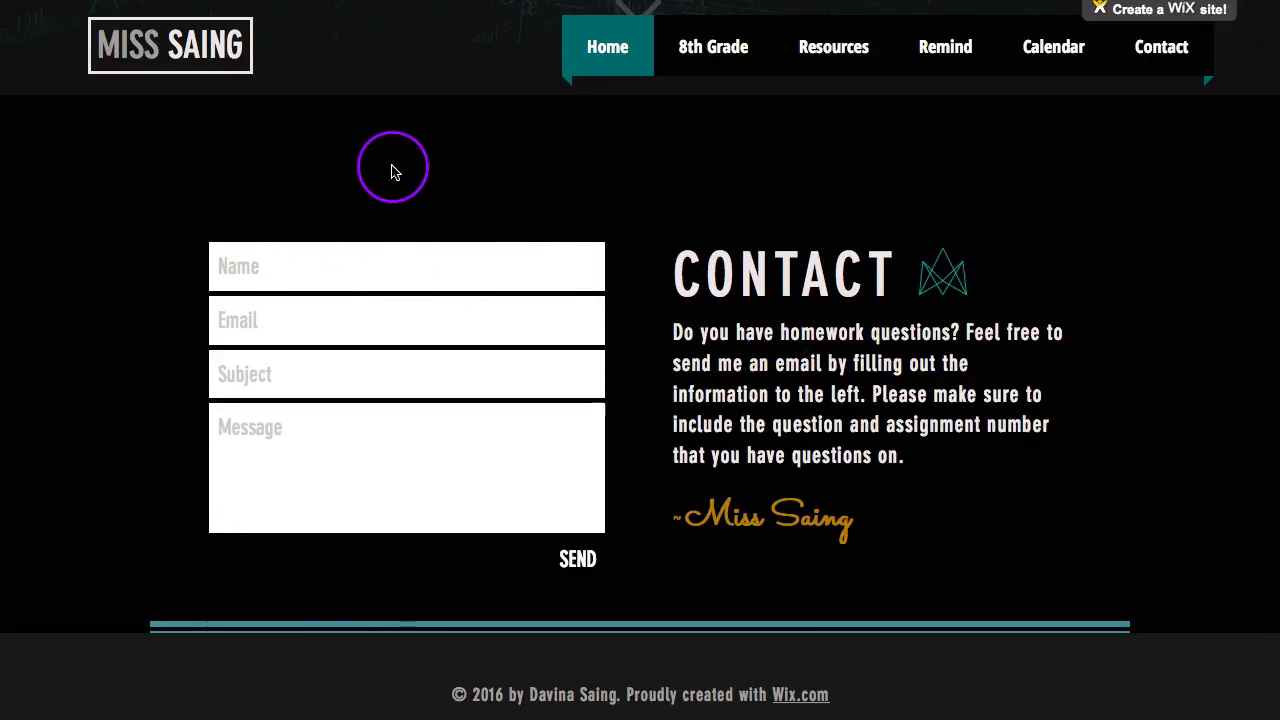
pyautogui.click(282, 322)
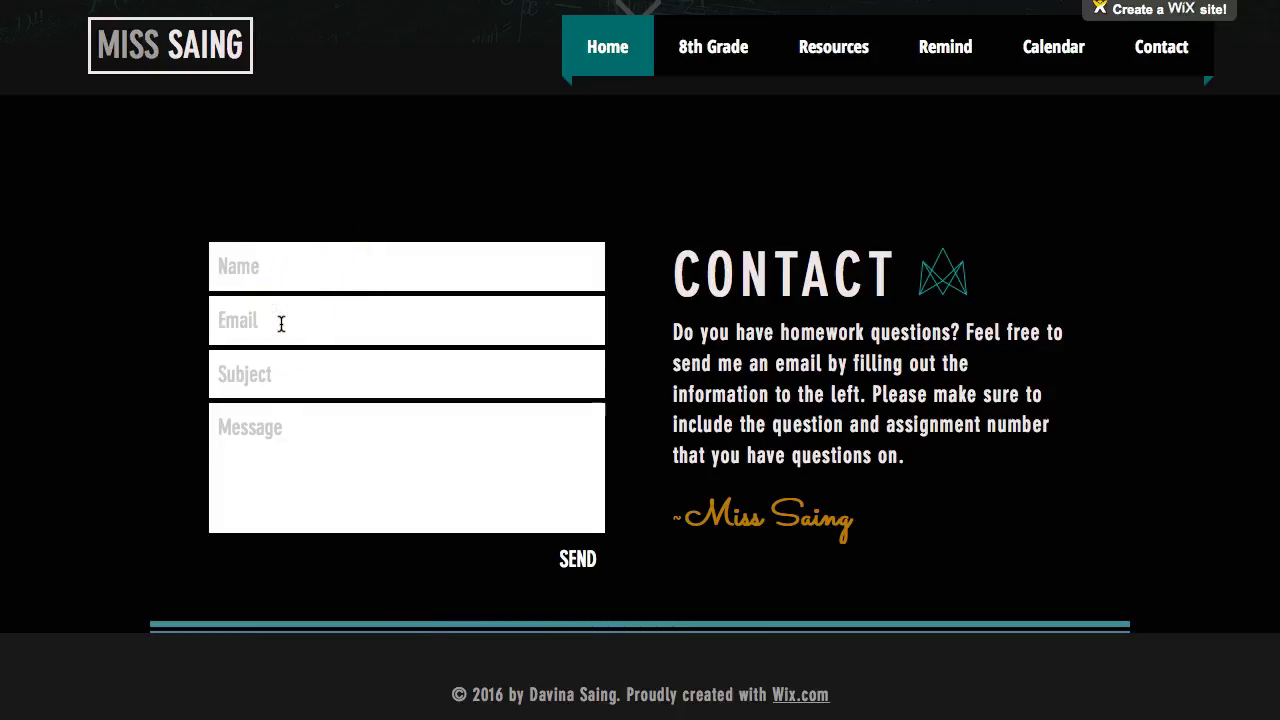